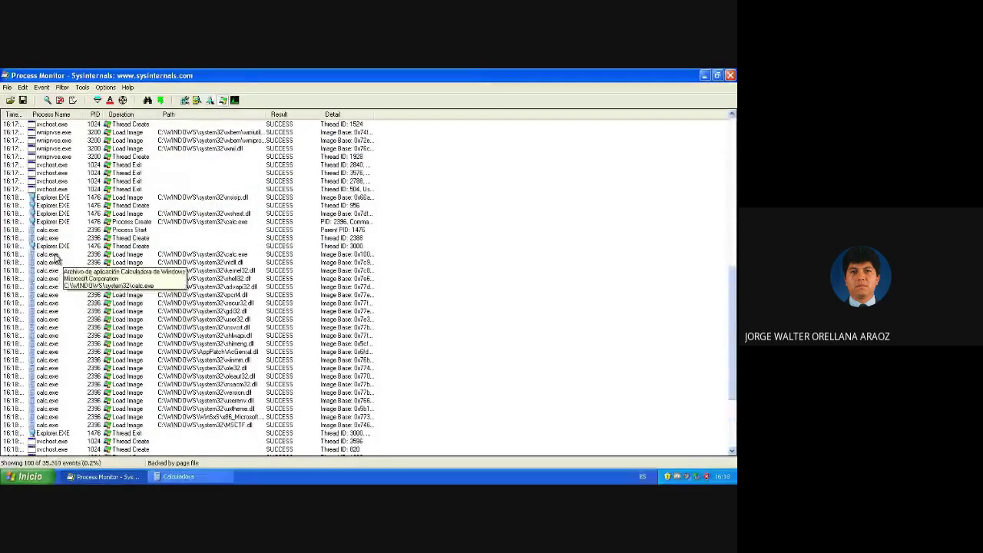
# Step: Select all consecutive calc.exe Load Image events, from the calc.exe image down to MSCTF.dll
pyautogui.click(96, 254)
pyautogui.hotkey('shift', 'Down')
pyautogui.hotkey('shift', 'Down')
pyautogui.hotkey('shift', 'Down')
pyautogui.hotkey('shift', 'Down')
pyautogui.hotkey('shift', 'Down')
pyautogui.hotkey('shift', 'Down')
pyautogui.hotkey('shift', 'Down')
pyautogui.hotkey('shift', 'Down')
pyautogui.hotkey('shift', 'Down')
pyautogui.hotkey('shift', 'Down')
pyautogui.hotkey('shift', 'Down')
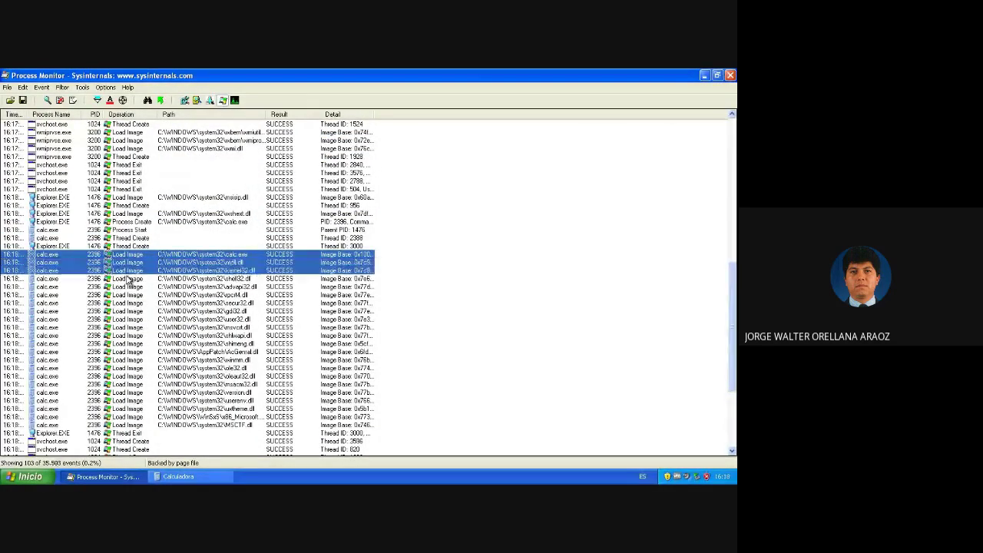
pyautogui.hotkey('shift', 'Down')
pyautogui.hotkey('shift', 'Down')
pyautogui.hotkey('shift', 'Down')
pyautogui.hotkey('shift', 'Down')
pyautogui.hotkey('shift', 'Down')
pyautogui.hotkey('shift', 'Down')
pyautogui.hotkey('shift', 'Down')
pyautogui.hotkey('shift', 'Down')
pyautogui.hotkey('shift', 'Down')
pyautogui.hotkey('shift', 'Down')
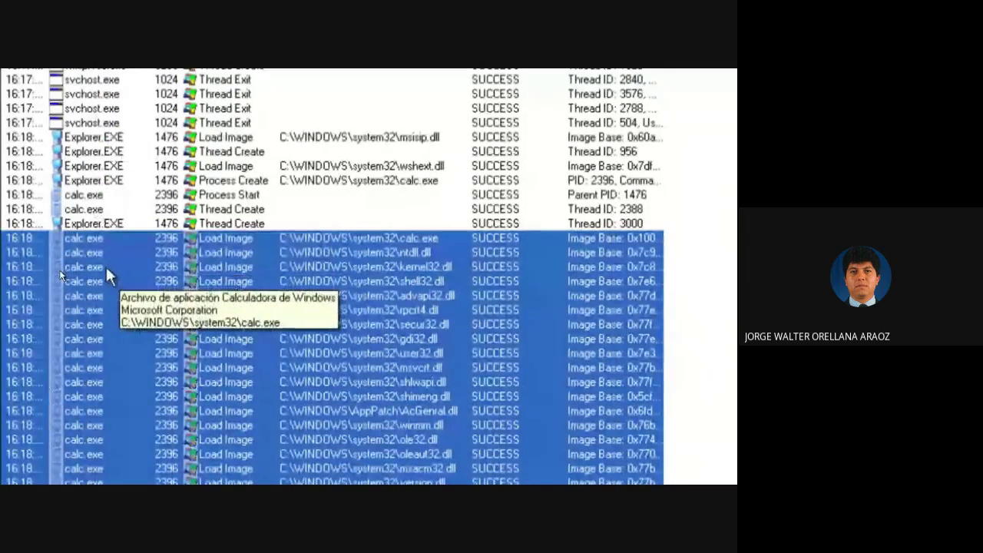
# Step: Open the properties of calc.exe's kernel32.dll Load Image event and highlight the DLL's file name and extension in the path
pyautogui.click(55, 269)
pyautogui.doubleClick(55, 271)
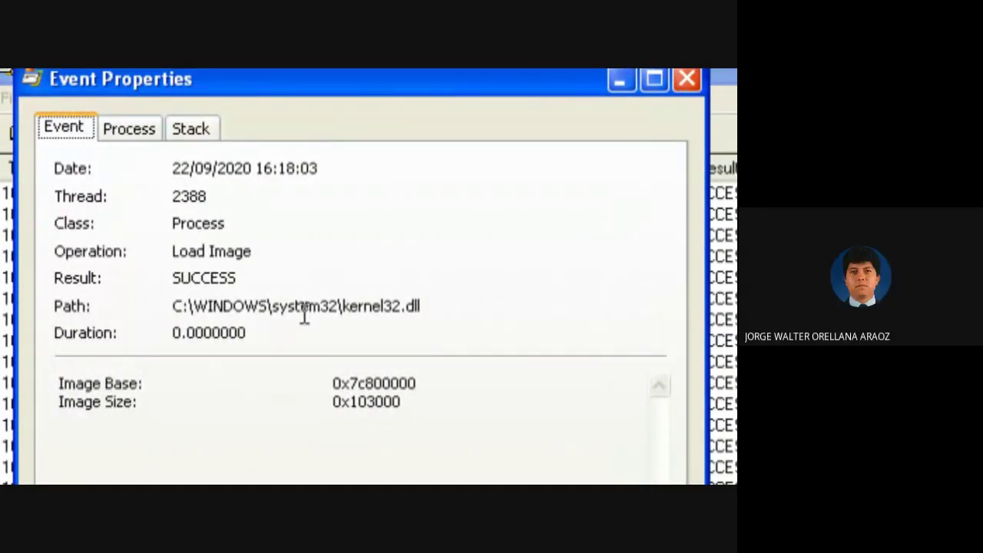
pyautogui.moveTo(344, 314); pyautogui.dragTo(431, 305)
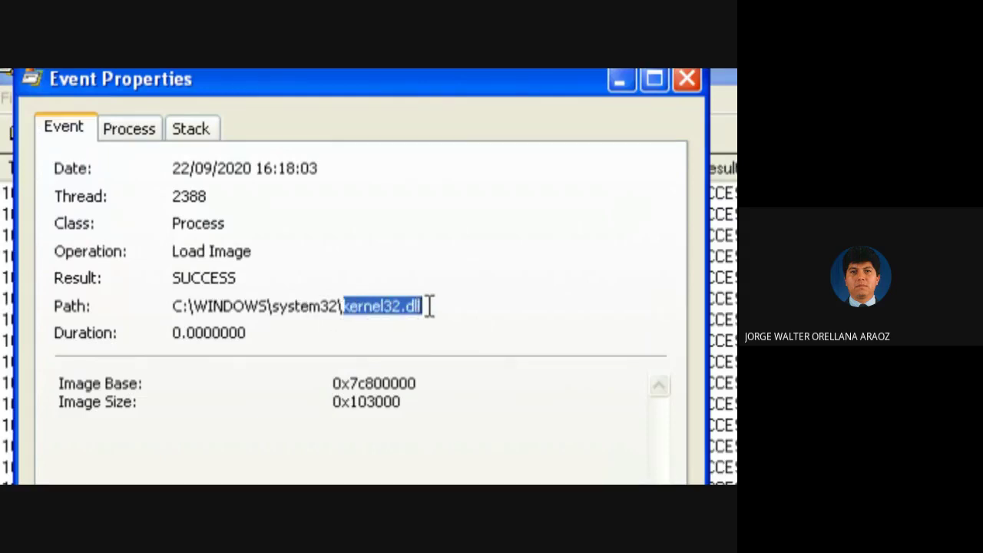
pyautogui.click(430, 306)
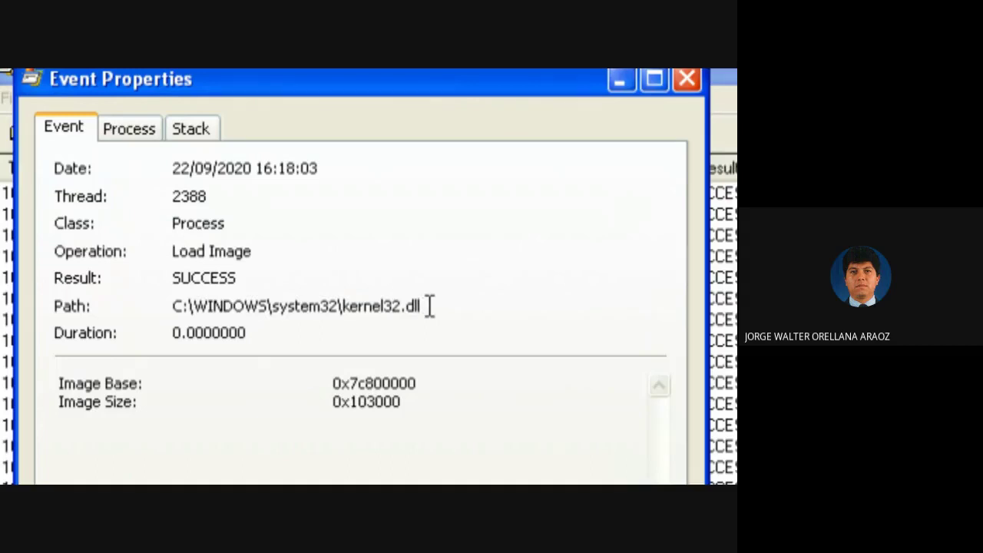
pyautogui.moveTo(406, 305); pyautogui.dragTo(420, 305)
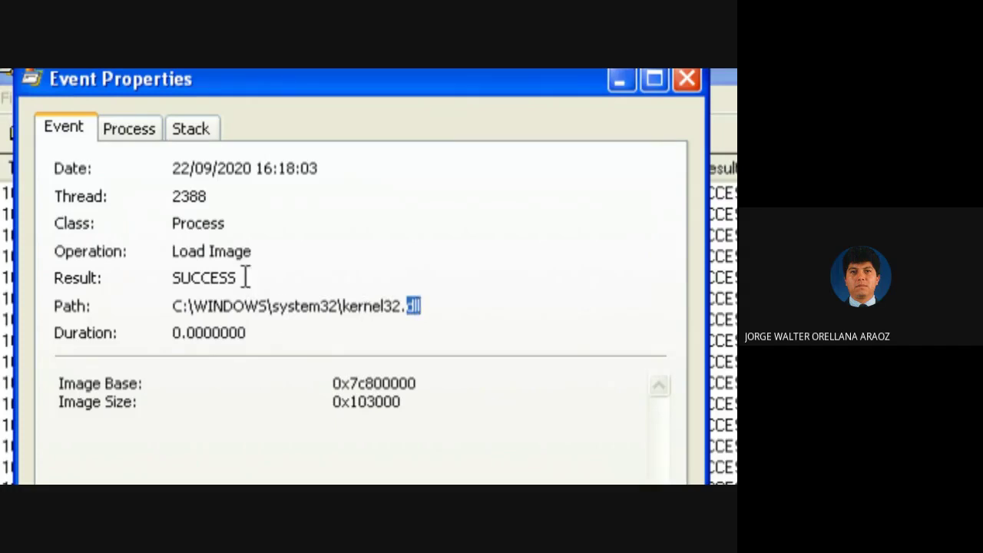
# Step: Compare the event's thread ID with the PID and parent PID in the calc.exe process details
pyautogui.click(148, 132)
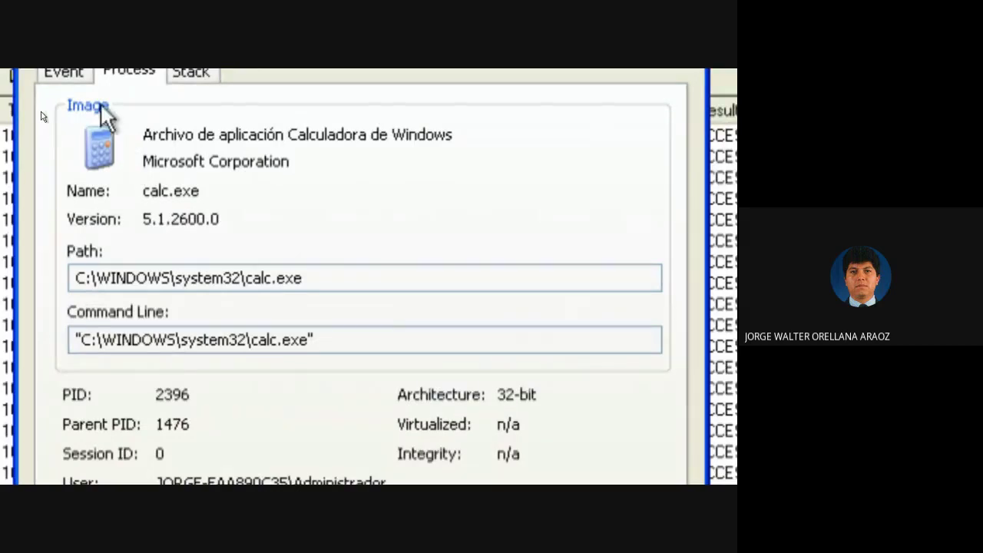
pyautogui.click(75, 75)
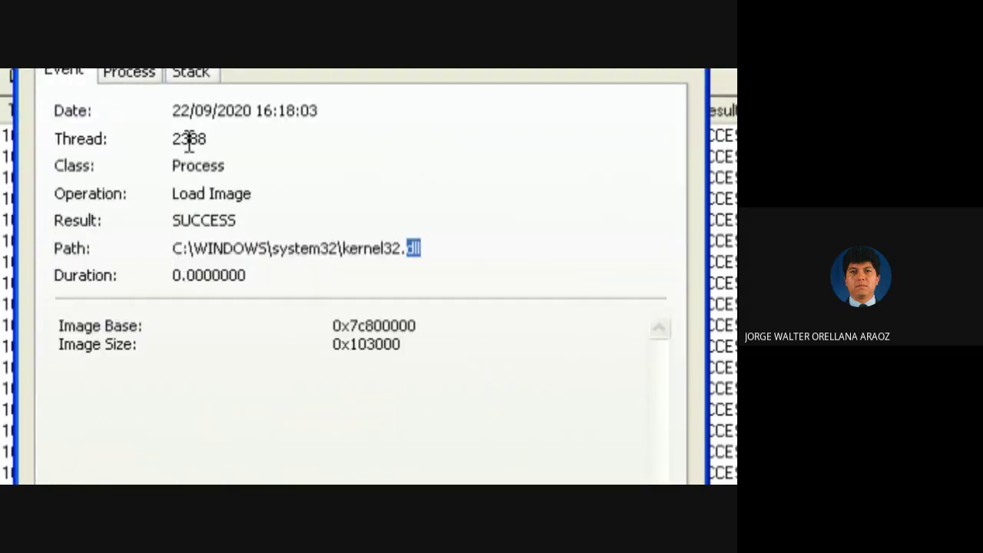
pyautogui.moveTo(172, 139); pyautogui.dragTo(209, 140)
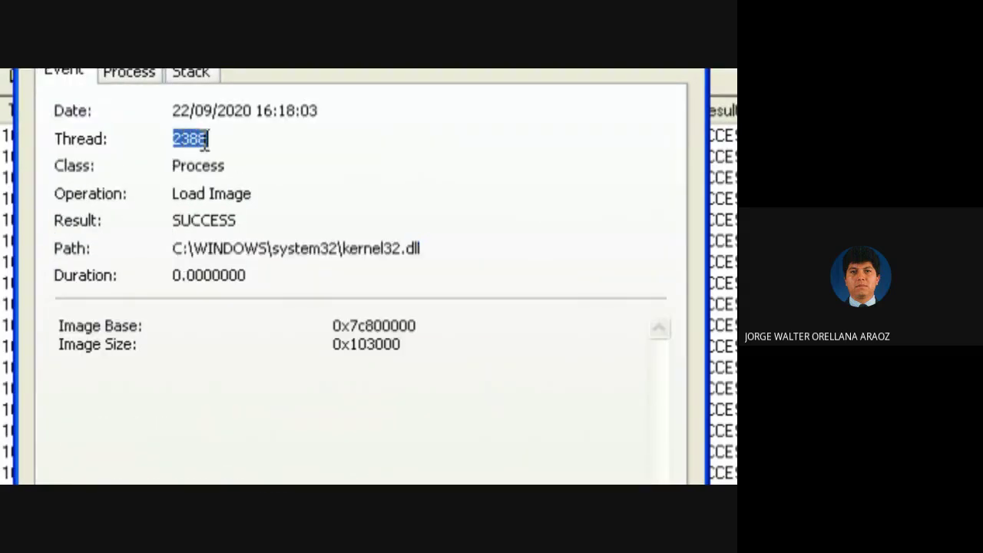
pyautogui.click(138, 73)
pyautogui.moveTo(156, 396); pyautogui.dragTo(227, 398)
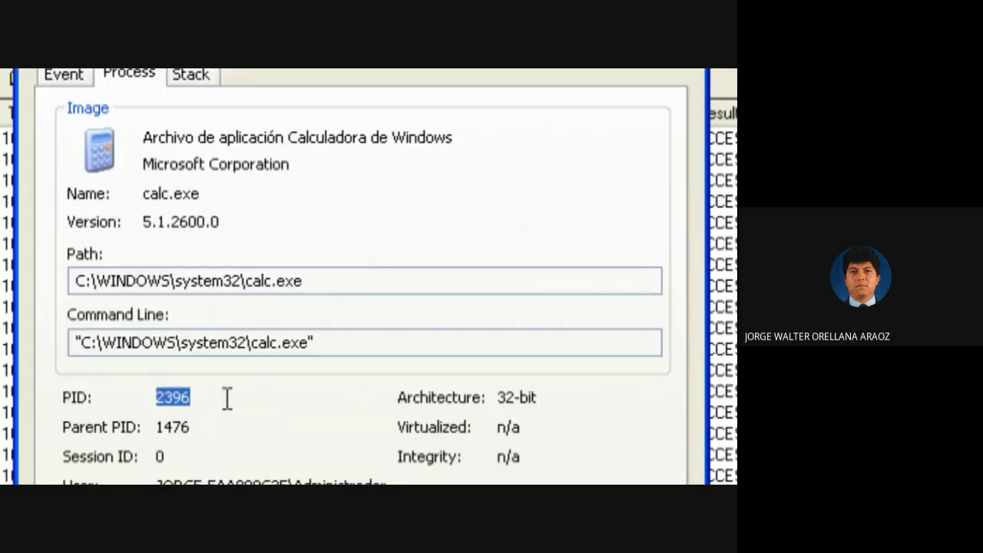
pyautogui.moveTo(192, 425); pyautogui.dragTo(153, 424)
pyautogui.click(248, 417)
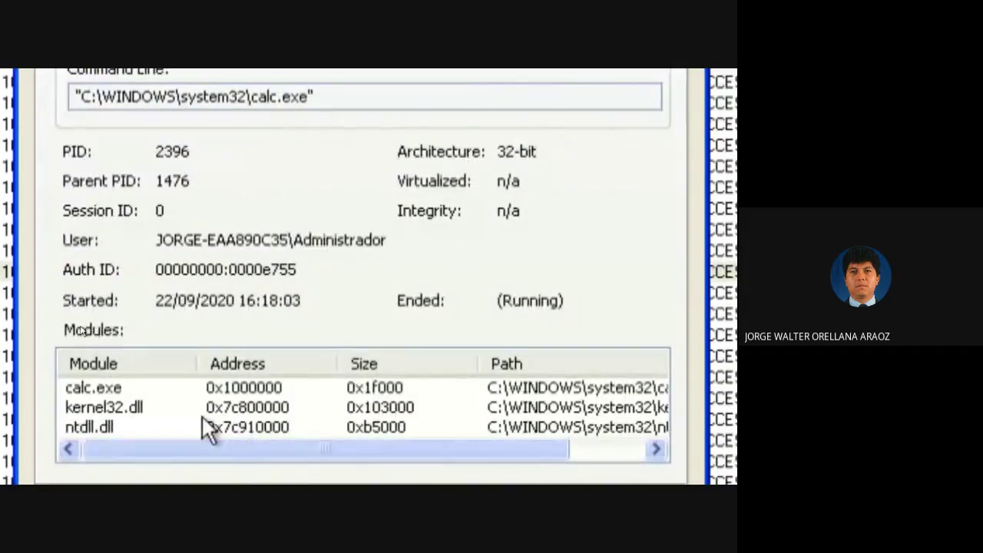
# Step: Examine the calc.exe, kernel32.dll and ntdll.dll entries in the calc.exe process's module list
pyautogui.click(94, 425)
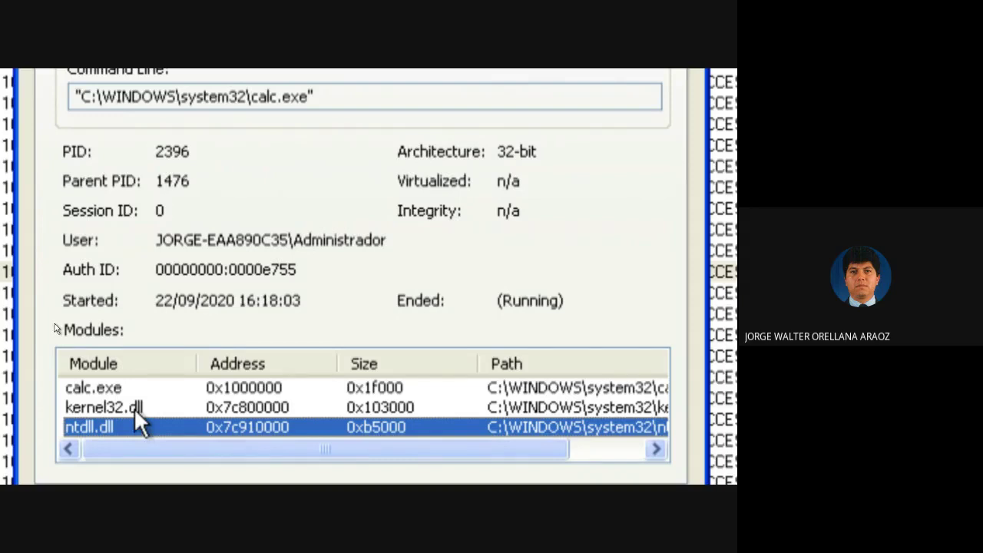
pyautogui.hscroll(1, 134, 408)
pyautogui.hscroll(-1, 133, 408)
pyautogui.click(96, 386)
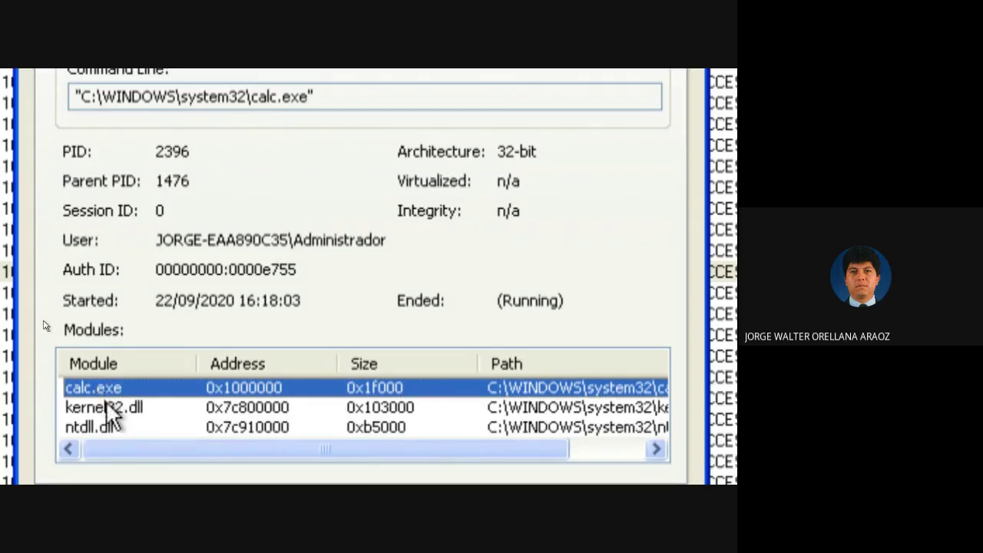
pyautogui.click(100, 407)
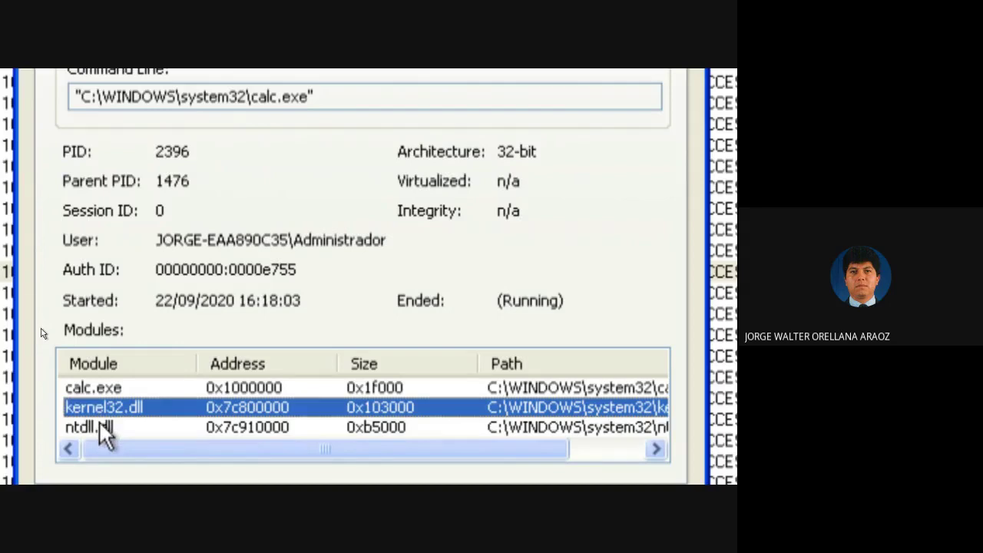
pyautogui.click(99, 423)
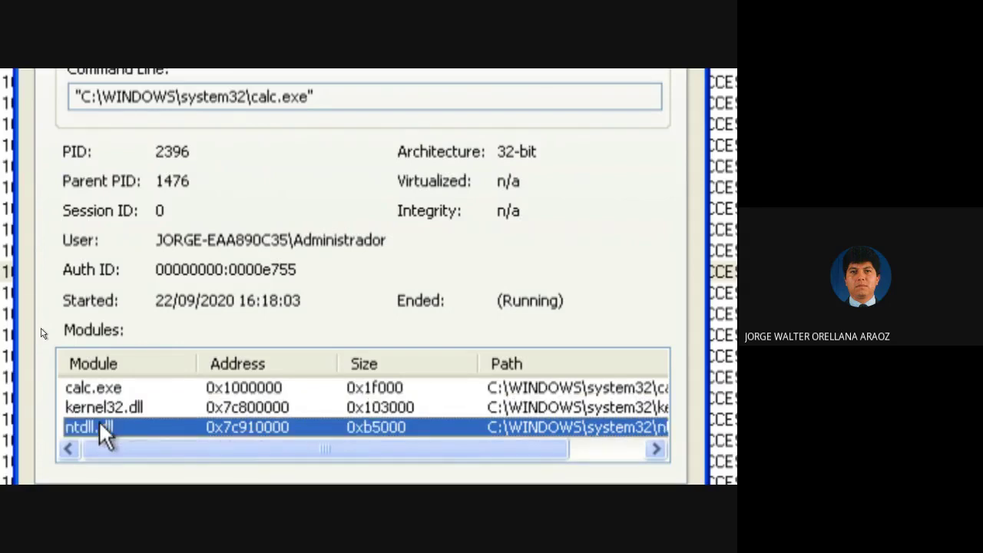
pyautogui.click(100, 390)
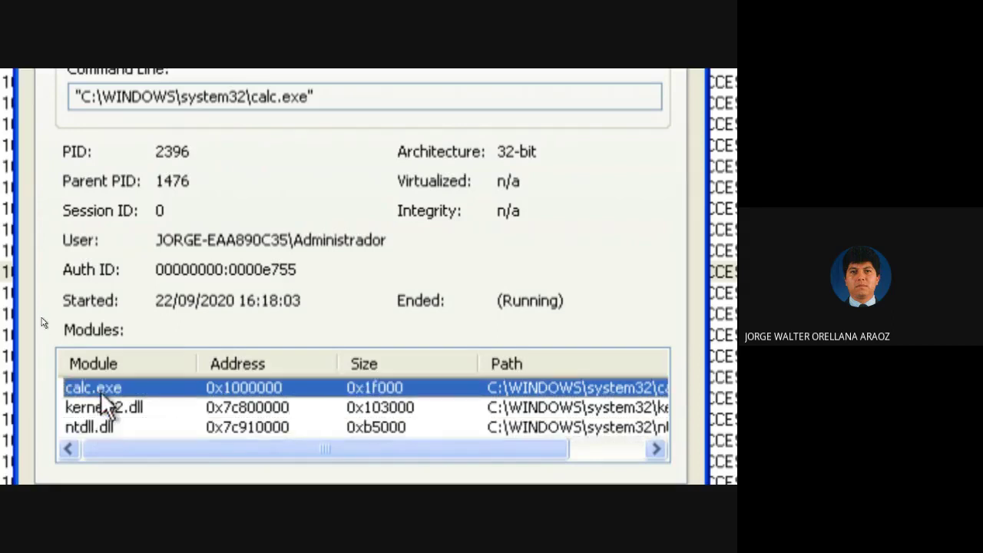
pyautogui.click(93, 406)
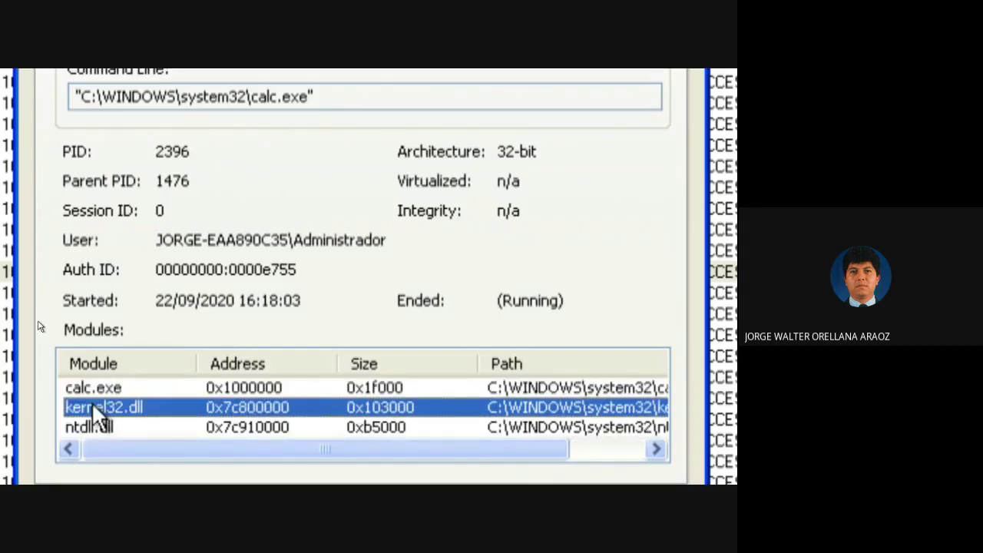
pyautogui.click(89, 427)
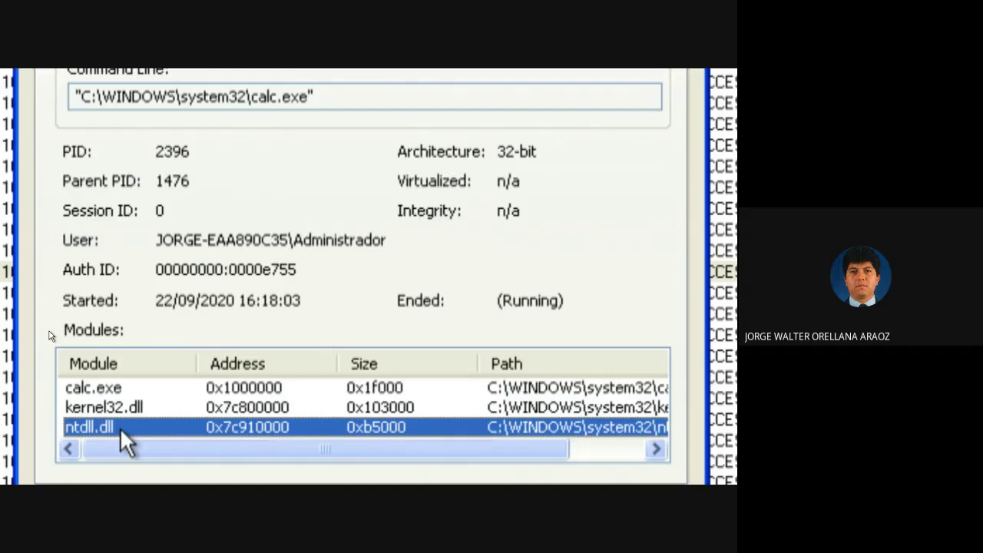
pyautogui.scroll(5, 213, 72)
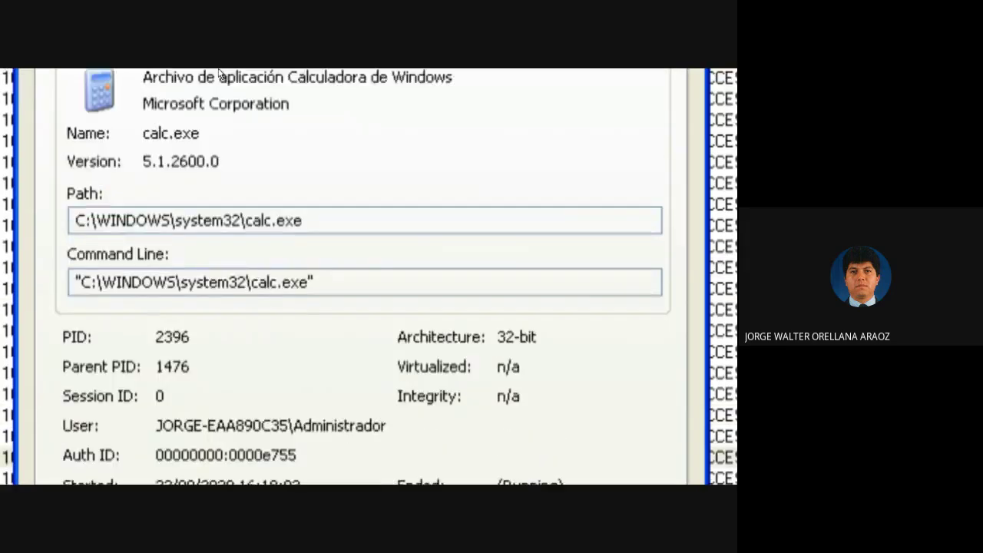
# Step: Show the event's call stack and go through the kernel-mode ntkrnlpa.exe frames 0 to 4
pyautogui.click(192, 129)
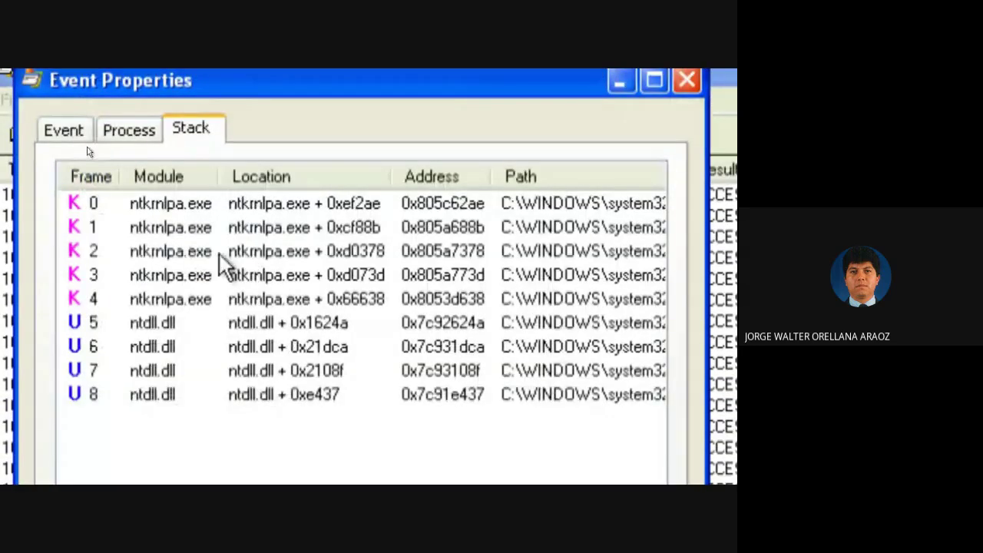
pyautogui.click(166, 206)
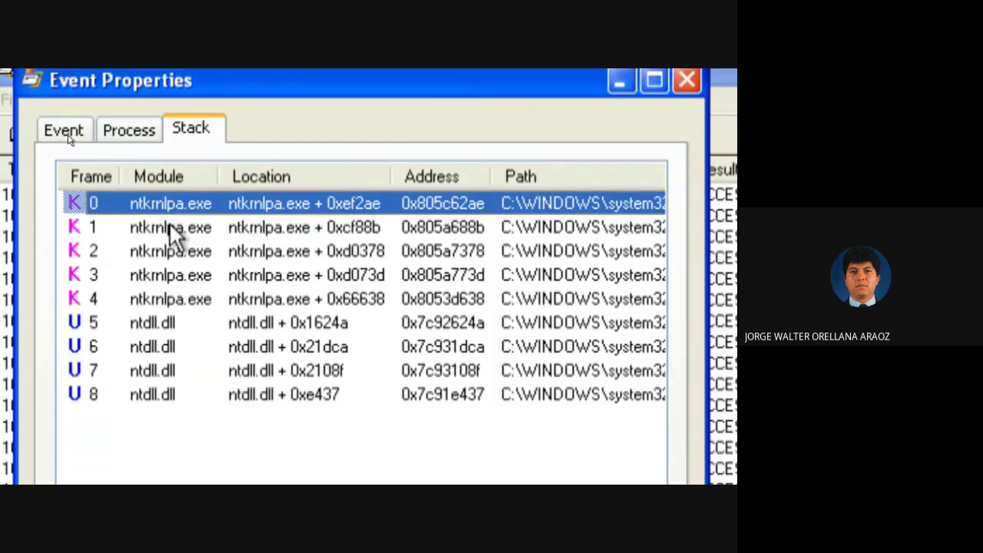
pyautogui.press('Down')
pyautogui.press('Down')
pyautogui.press('Down')
pyautogui.press('Down')
pyautogui.press('Up')
pyautogui.press('Up')
pyautogui.press('Up')
pyautogui.press('Up')
# Step: Examine the user-mode ntdll.dll frames 5 to 8 in the call stack, and close the event properties
pyautogui.click(169, 330)
pyautogui.click(169, 350)
pyautogui.click(167, 371)
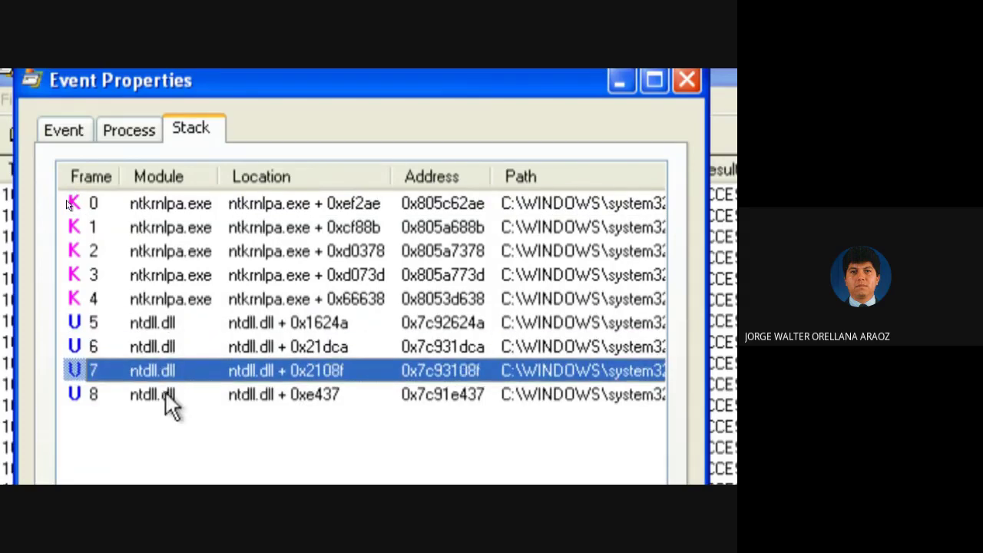
pyautogui.click(168, 394)
pyautogui.click(163, 370)
pyautogui.click(165, 347)
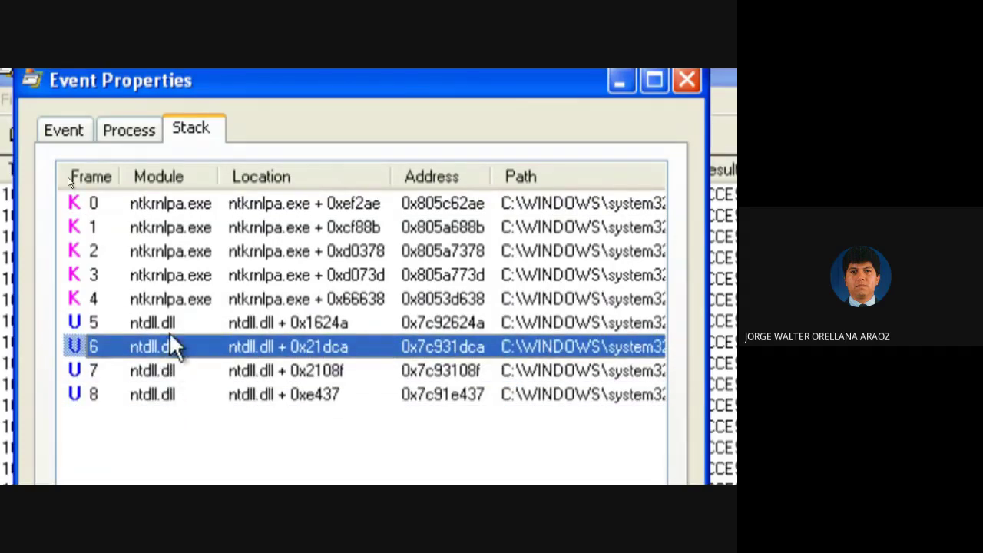
pyautogui.click(181, 325)
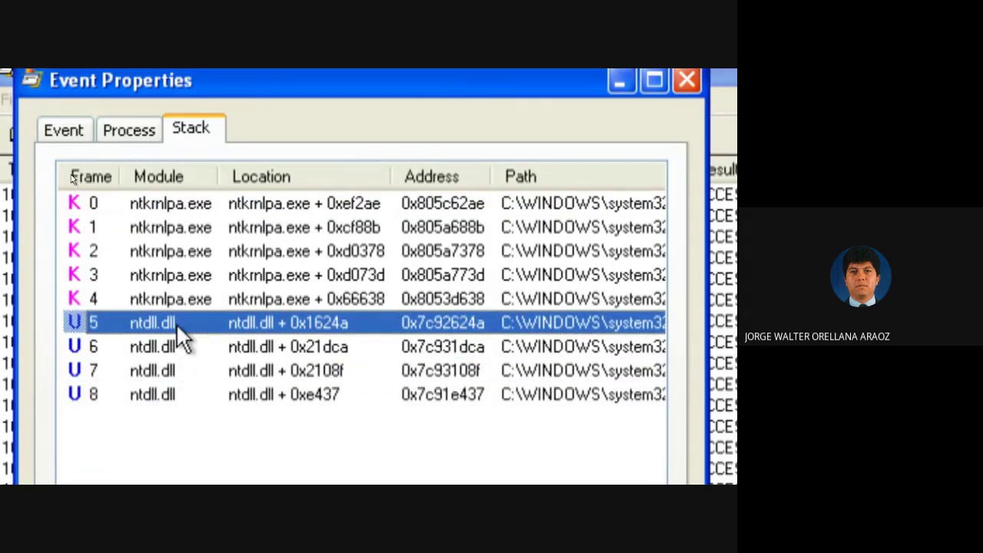
pyautogui.click(176, 346)
pyautogui.click(176, 370)
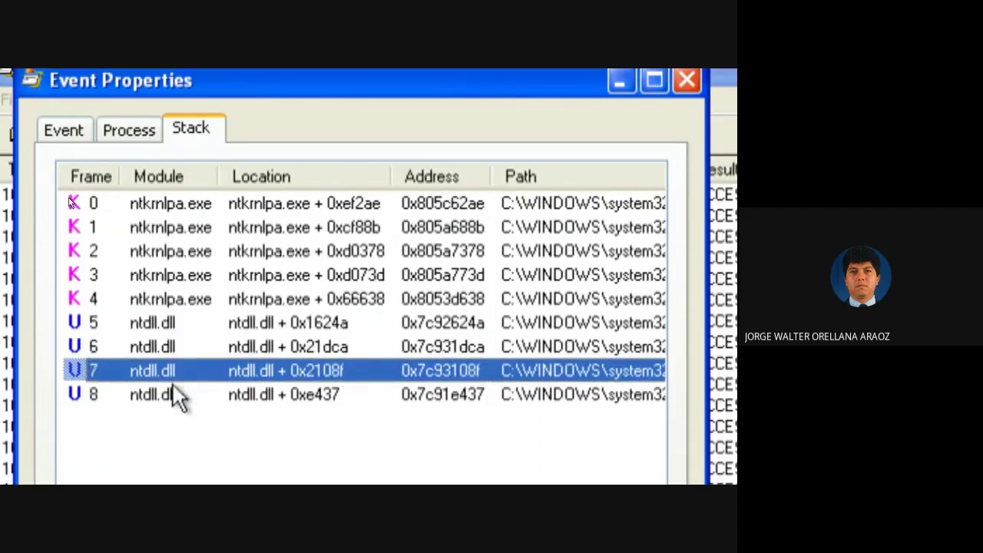
pyautogui.click(176, 394)
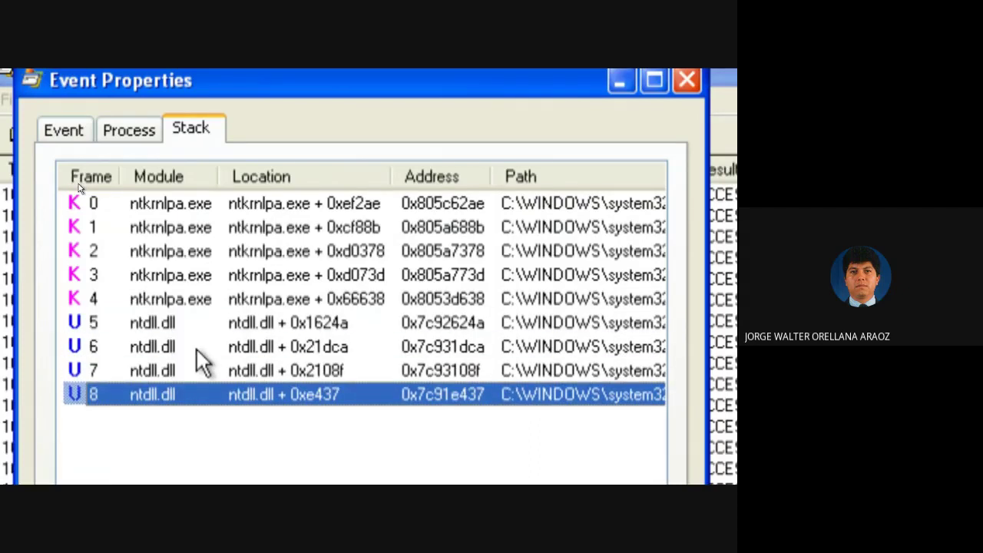
pyautogui.click(686, 81)
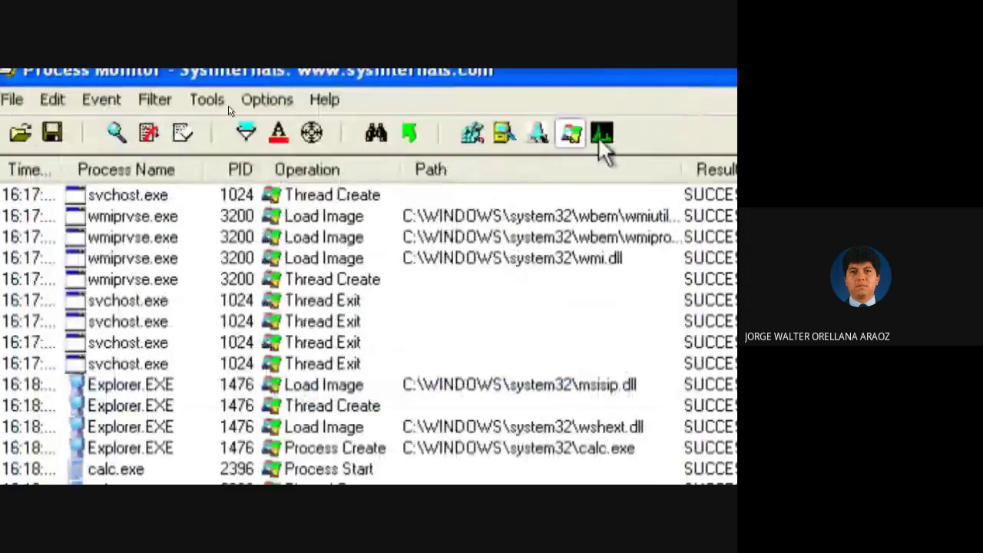
# Step: Open the process details of Explorer.EXE's msisip.dll Load Image event and inspect the Explorer.EXE, xpsp2res.dll and vmhgfs.dll modules
pyautogui.doubleClick(139, 385)
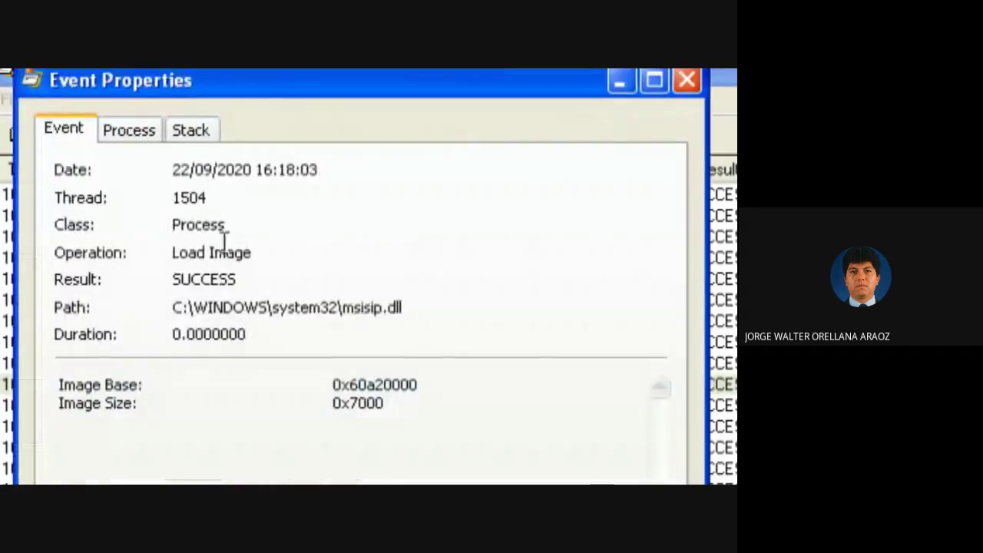
pyautogui.click(141, 136)
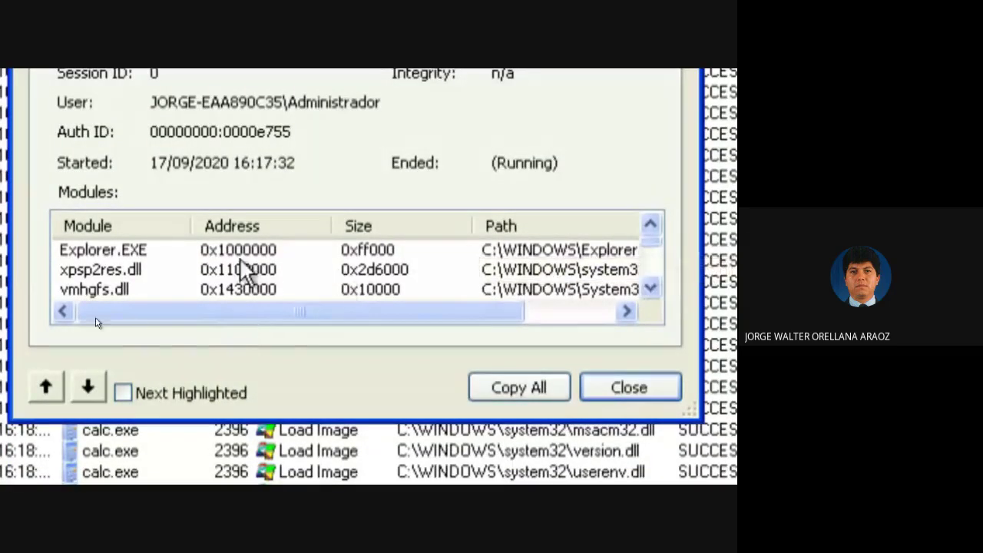
pyautogui.click(141, 254)
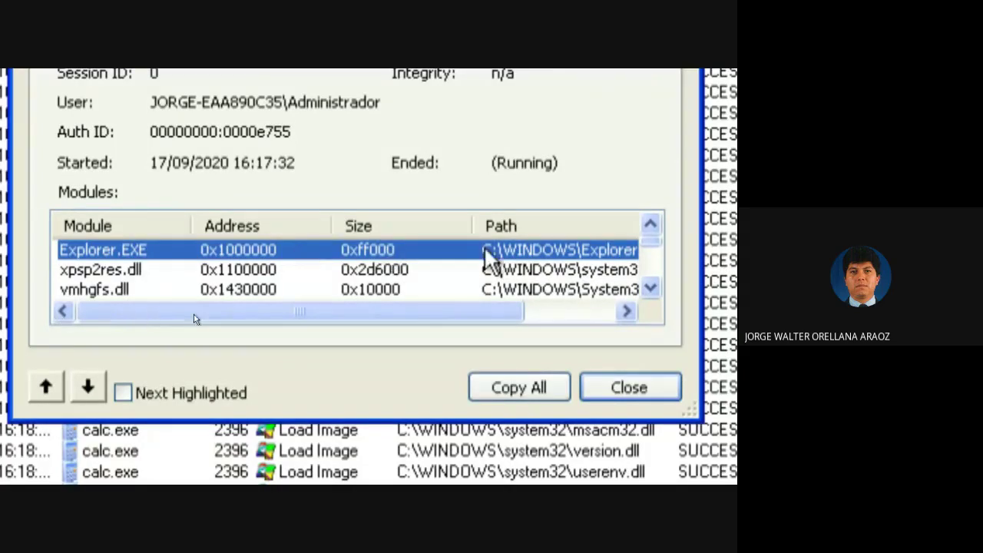
pyautogui.click(121, 268)
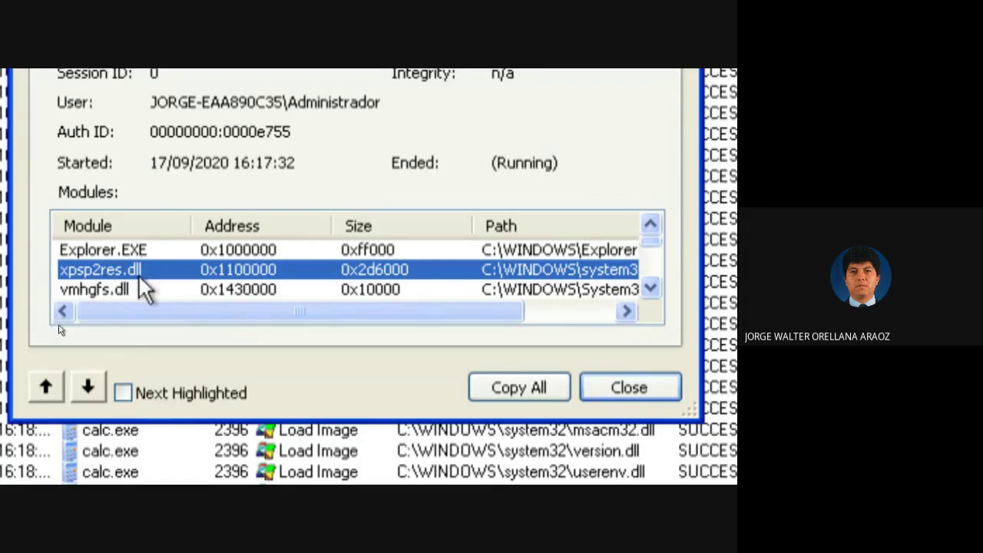
pyautogui.click(228, 291)
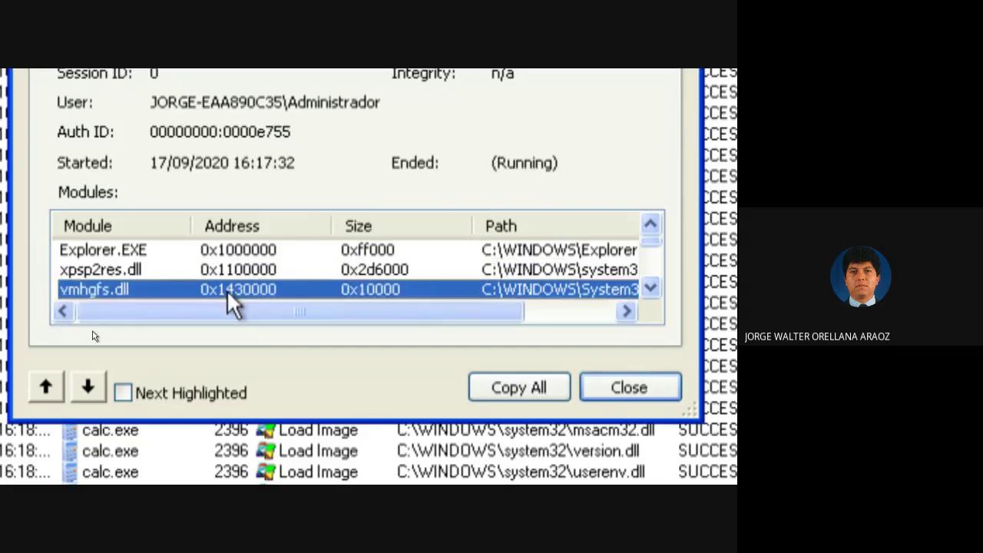
# Step: Go through the rest of Explorer.EXE's module list one entry at a time, from xpsp1res.dll to SHELL32.dll
pyautogui.press('Down')
pyautogui.press('Down')
pyautogui.press('Down')
pyautogui.press('Down')
pyautogui.press('Down')
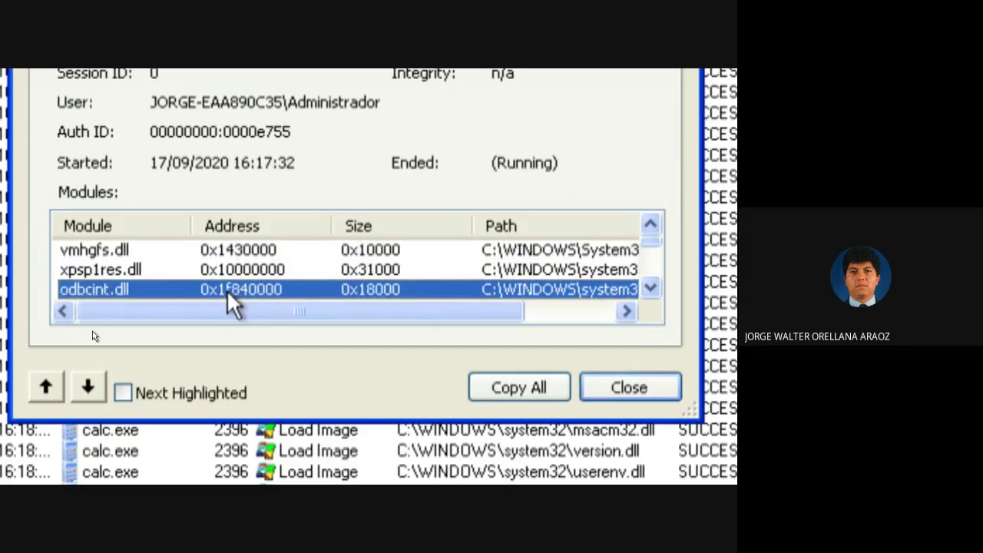
pyautogui.press('Down')
pyautogui.press('Down')
pyautogui.press('Down')
pyautogui.press('Down')
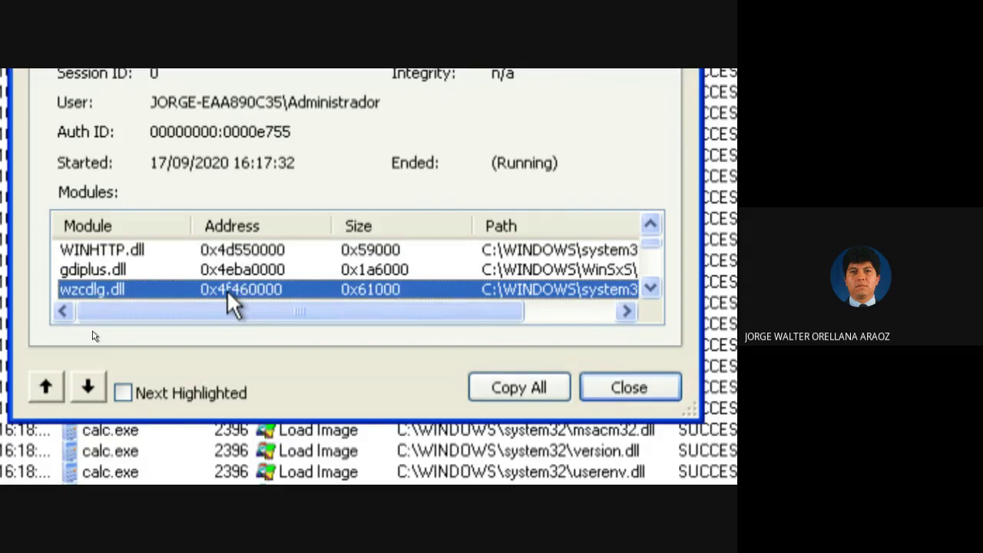
pyautogui.press('Down')
pyautogui.press('Down')
pyautogui.press('Down')
pyautogui.press('Down')
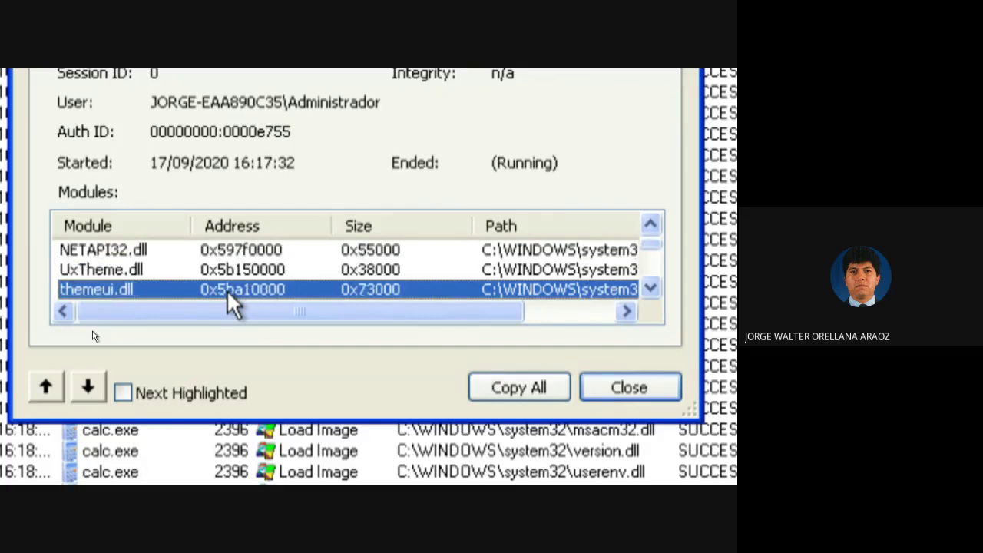
pyautogui.press('Down')
pyautogui.press('Down')
pyautogui.press('Down')
pyautogui.press('Down')
pyautogui.press('Down')
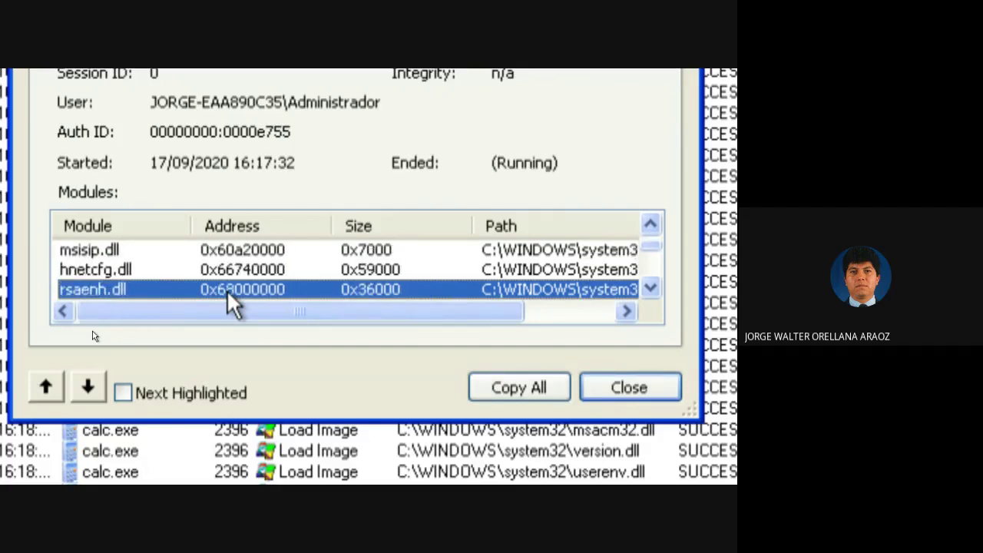
pyautogui.press('Down')
pyautogui.press('Down')
pyautogui.press('Down')
pyautogui.press('Down')
pyautogui.press('Down')
pyautogui.press('Down')
pyautogui.press('Down')
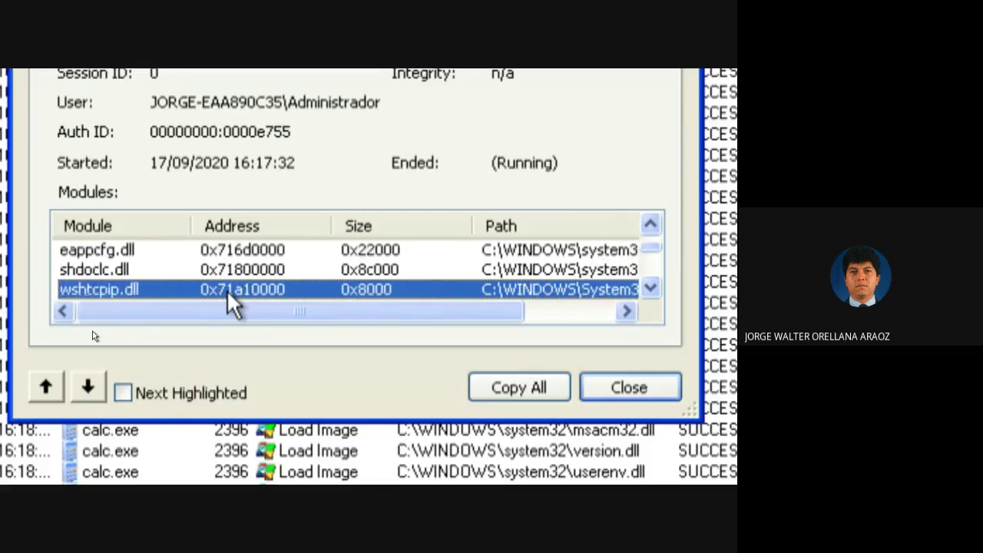
pyautogui.press('Down')
pyautogui.press('Down')
pyautogui.press('Down')
pyautogui.press('Down')
pyautogui.press('Down')
pyautogui.press('Down')
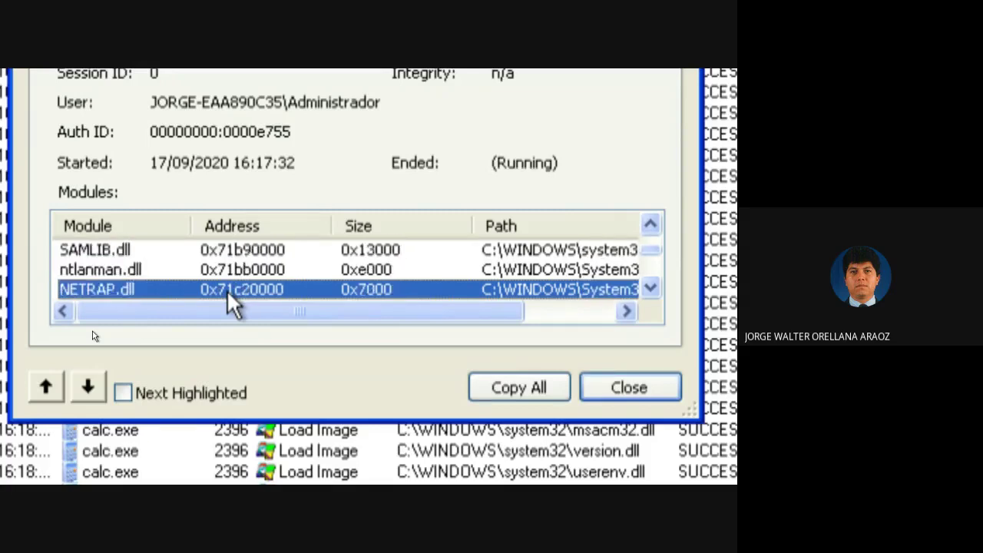
pyautogui.press('Down')
pyautogui.press('Down')
pyautogui.press('Down')
pyautogui.press('Down')
pyautogui.press('Down')
pyautogui.press('Down')
pyautogui.press('Down')
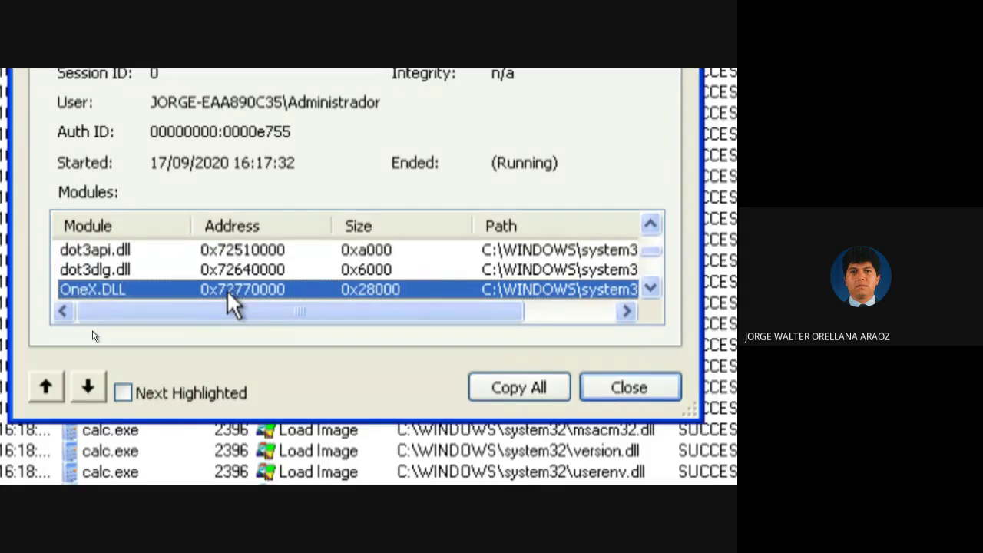
pyautogui.press('Down')
pyautogui.press('Down')
pyautogui.press('Down')
pyautogui.press('Down')
pyautogui.press('Down')
pyautogui.press('Down')
pyautogui.press('Down')
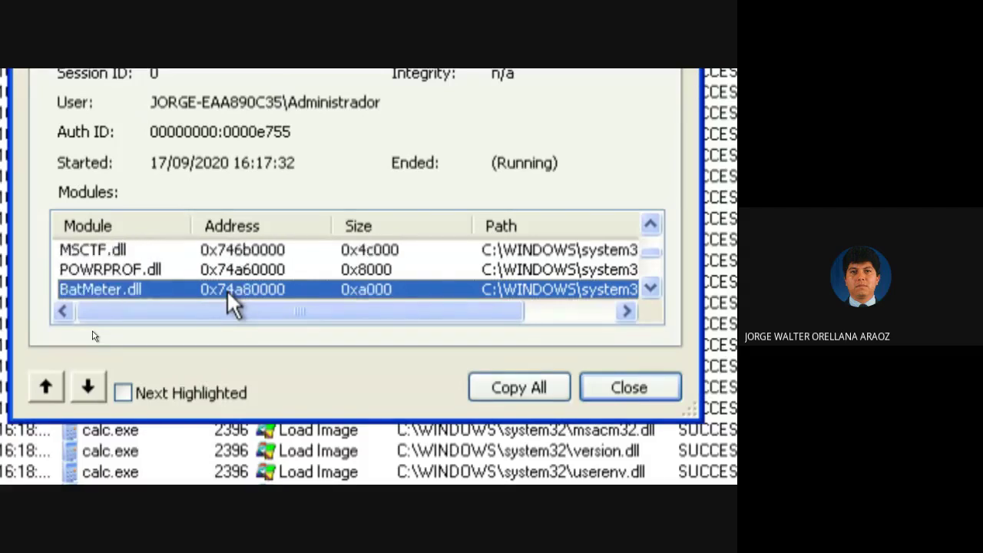
pyautogui.press('Down')
pyautogui.press('Down')
pyautogui.press('Down')
pyautogui.press('Down')
pyautogui.press('Down')
pyautogui.press('Down')
pyautogui.press('Down')
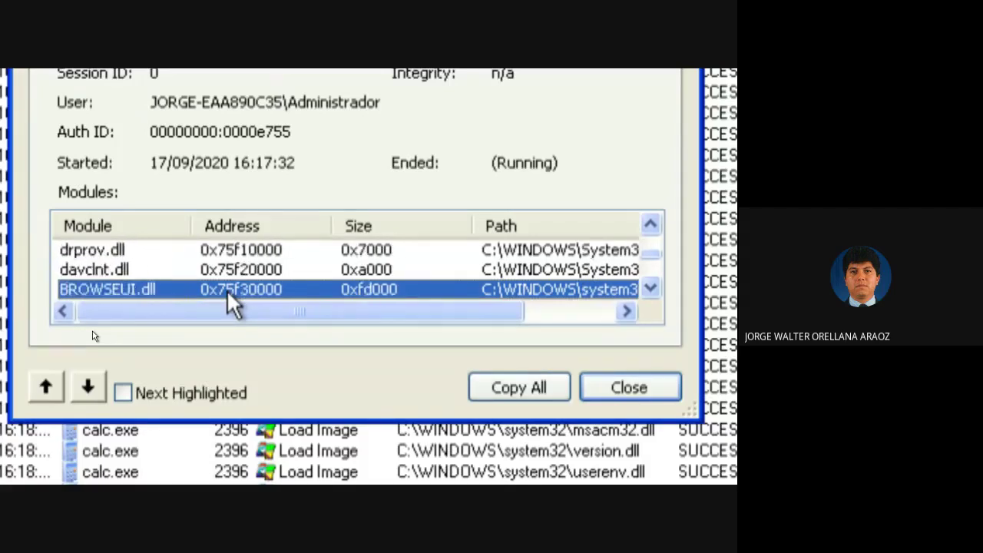
pyautogui.press('Down')
pyautogui.press('Down')
pyautogui.press('Down')
pyautogui.press('Down')
pyautogui.press('Down')
pyautogui.press('Down')
pyautogui.press('Down')
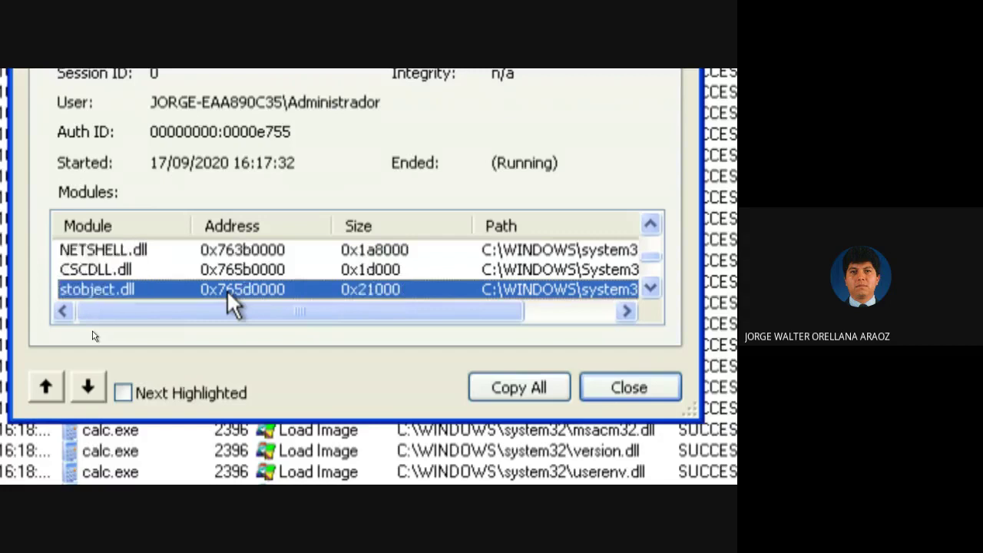
pyautogui.press('Down')
pyautogui.press('Down')
pyautogui.press('Down')
pyautogui.press('Down')
pyautogui.press('Down')
pyautogui.press('Down')
pyautogui.press('Down')
pyautogui.press('Down')
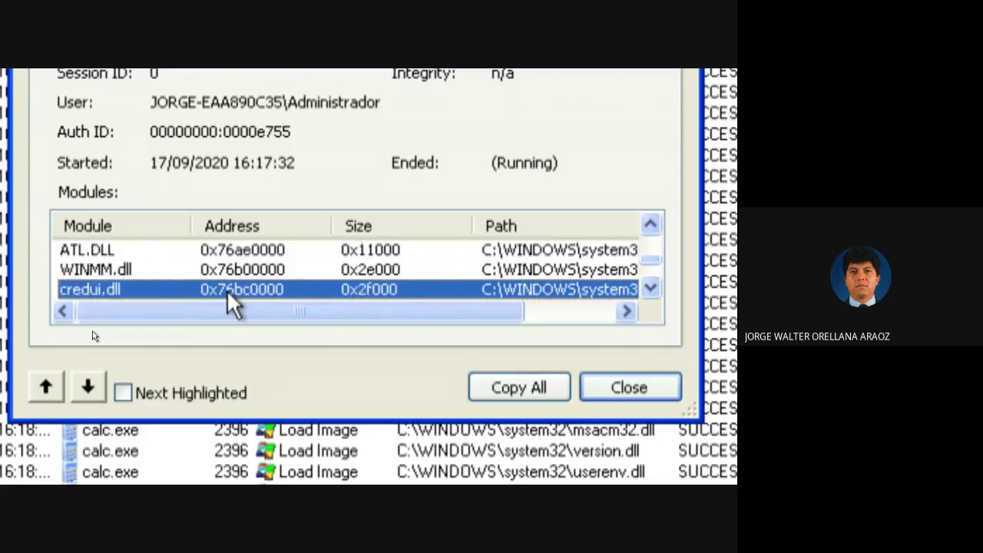
pyautogui.press('Down')
pyautogui.press('Down')
pyautogui.press('Down')
pyautogui.press('Down')
pyautogui.press('Down')
pyautogui.press('Down')
pyautogui.press('Down')
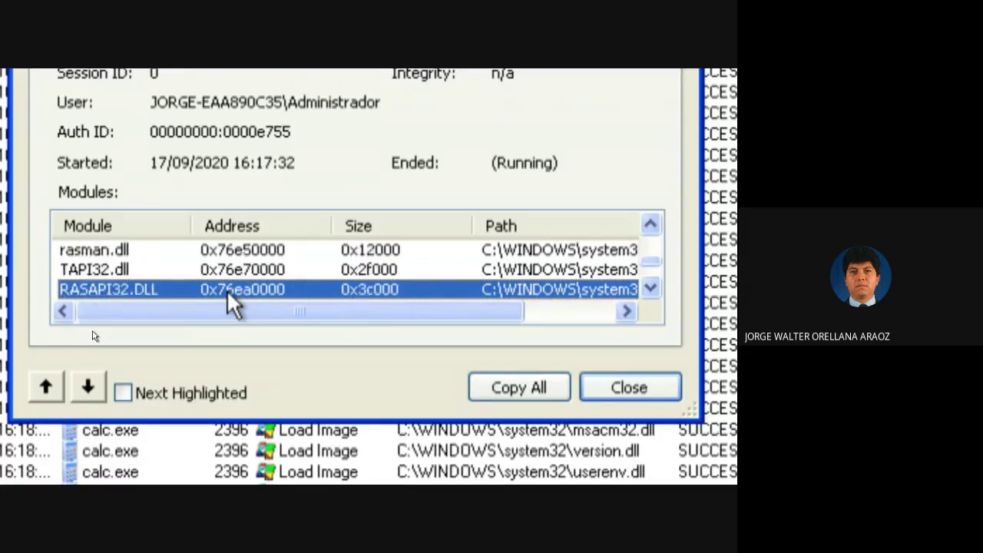
pyautogui.press('Down')
pyautogui.press('Down')
pyautogui.press('Down')
pyautogui.press('Down')
pyautogui.press('Down')
pyautogui.press('Down')
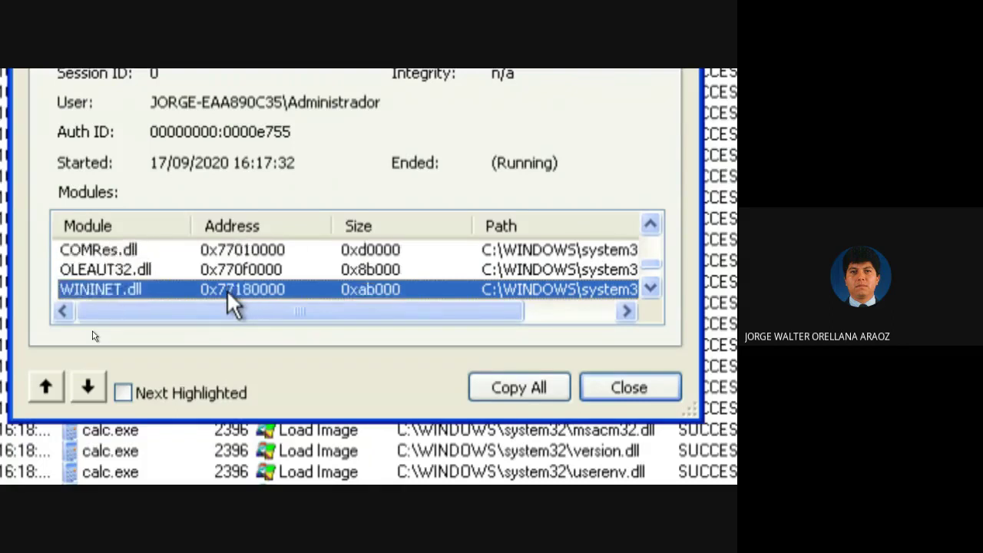
pyautogui.press('Down')
pyautogui.press('Down')
pyautogui.press('Down')
pyautogui.press('Down')
pyautogui.press('Down')
pyautogui.press('Down')
pyautogui.press('Down')
pyautogui.press('Down')
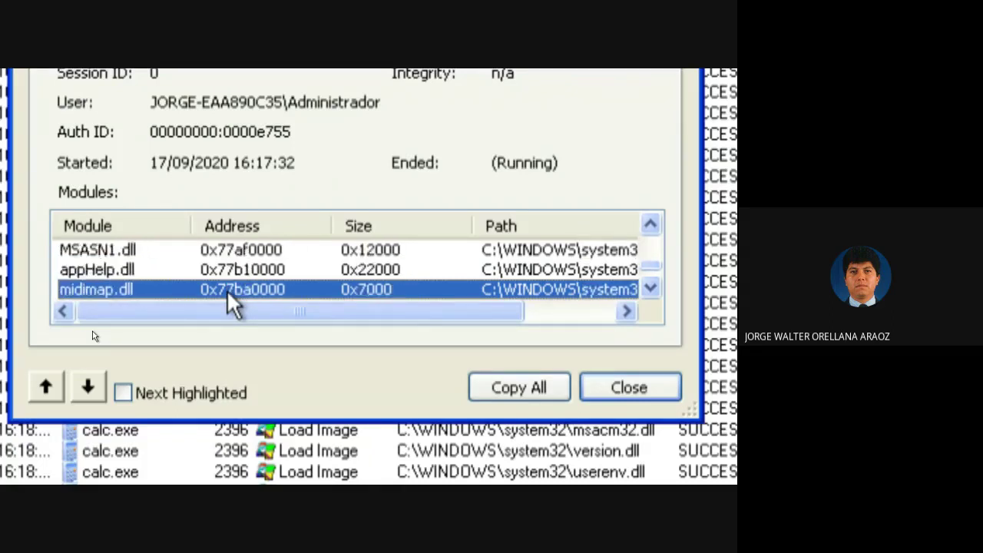
pyautogui.press('Down')
pyautogui.press('Down')
pyautogui.press('Down')
pyautogui.press('Down')
pyautogui.press('Down')
pyautogui.press('Down')
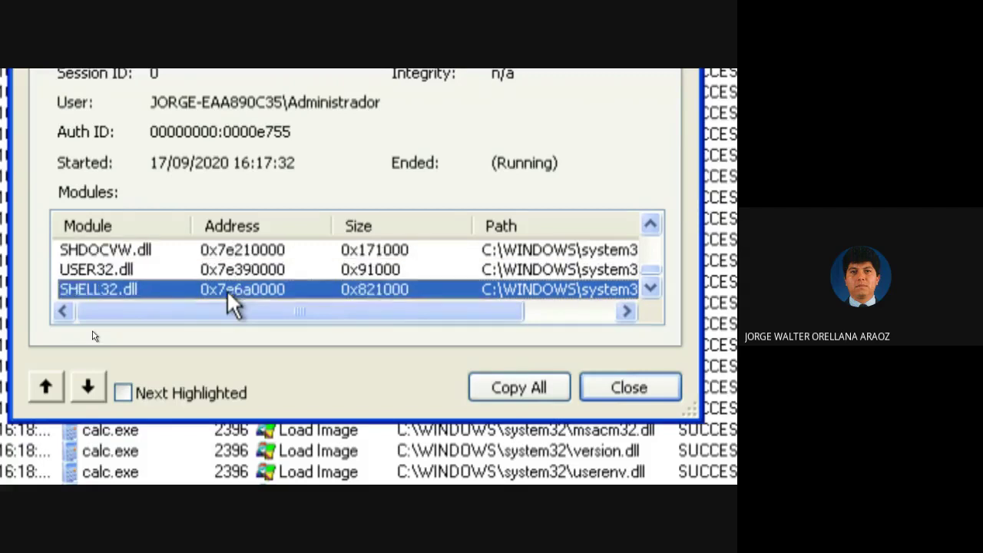
# Step: Review the module list backwards from USER32.dll, checking SHDOCVW.dll, ntdll.dll, kernel32.dll, Secur32.dll, RPCRT4.dll and the entries before them
pyautogui.press('Up')
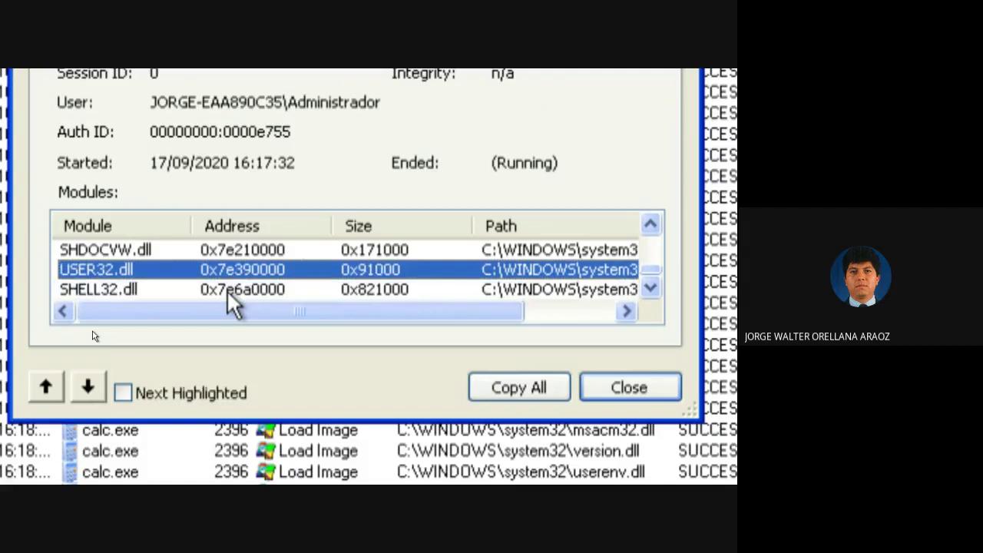
pyautogui.press('Up')
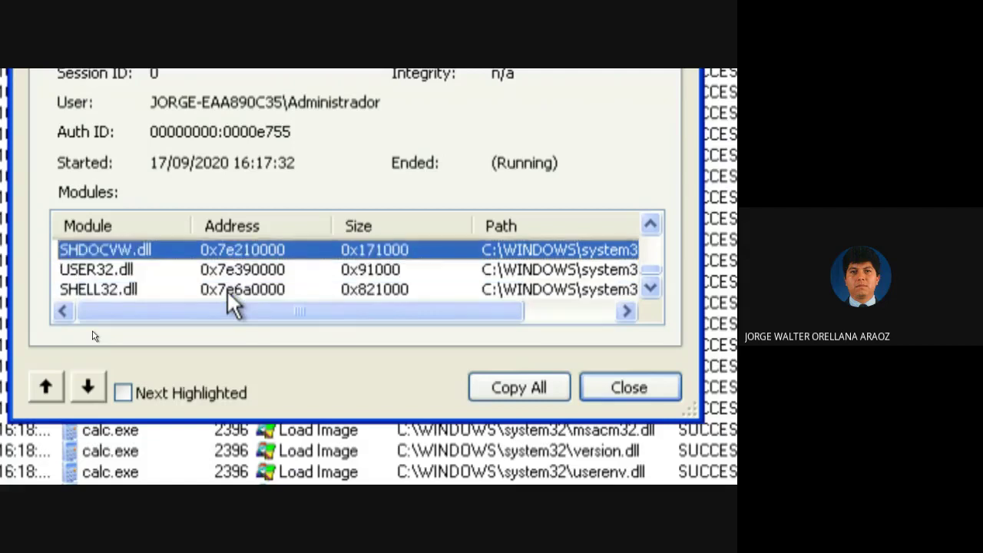
pyautogui.press('Up')
pyautogui.press('Up')
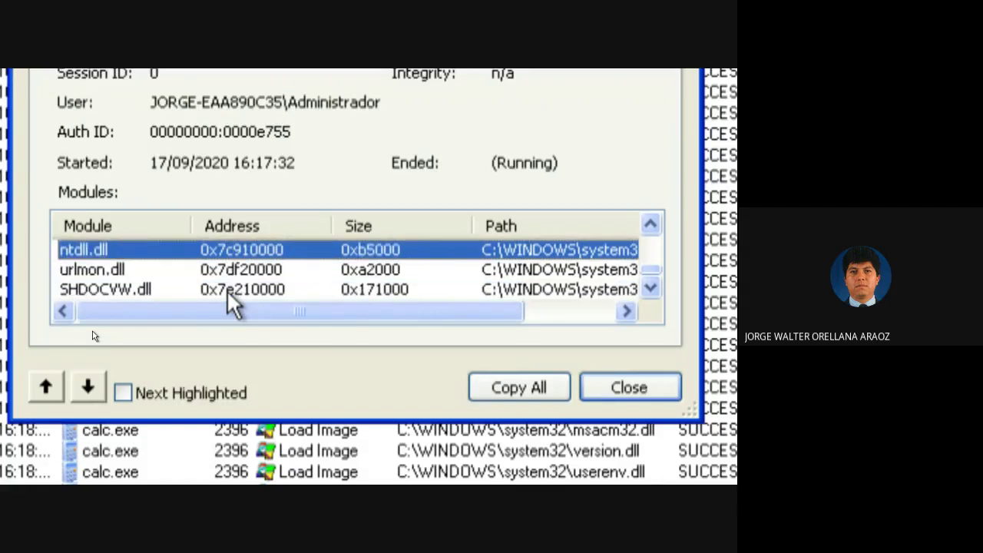
pyautogui.press('Up')
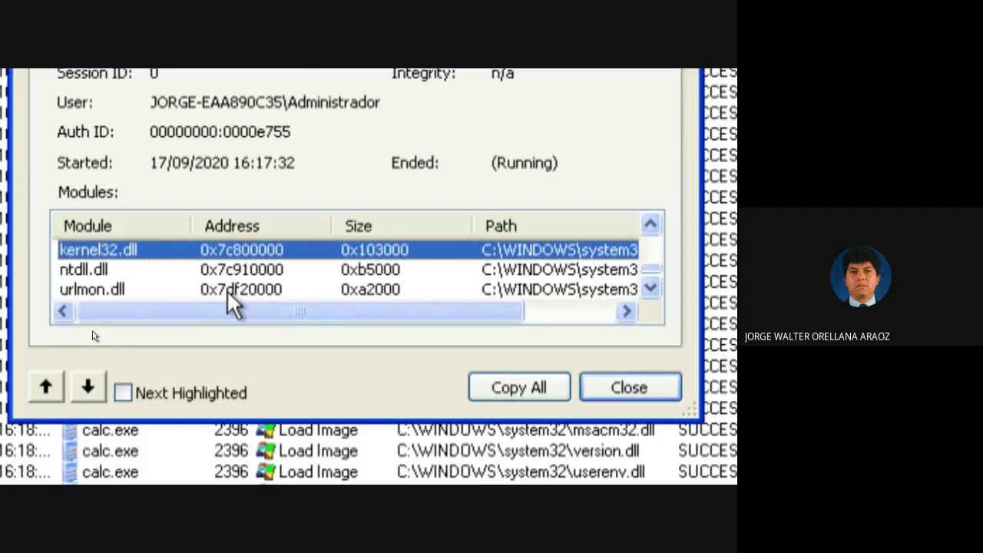
pyautogui.press('Up')
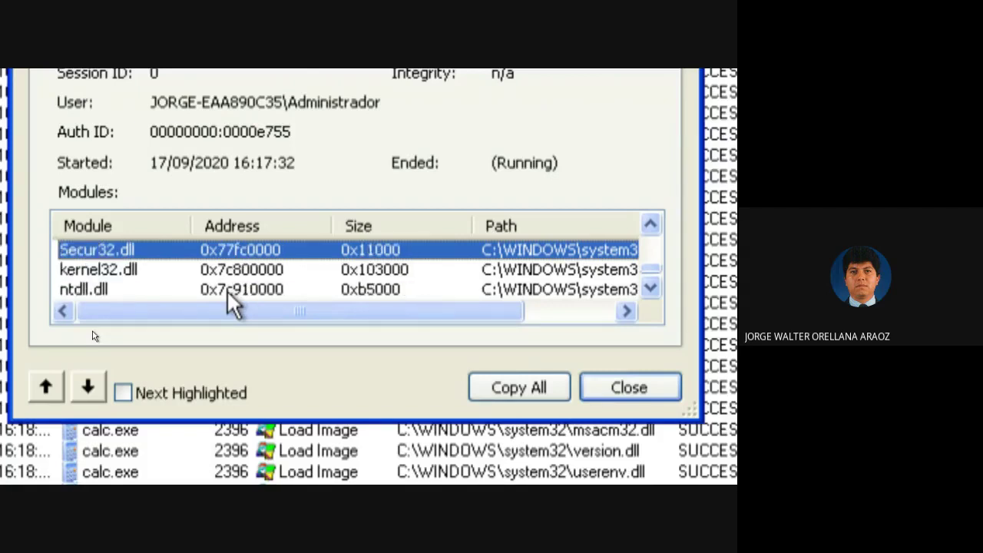
pyautogui.press('Up')
pyautogui.press('Up')
pyautogui.press('Up')
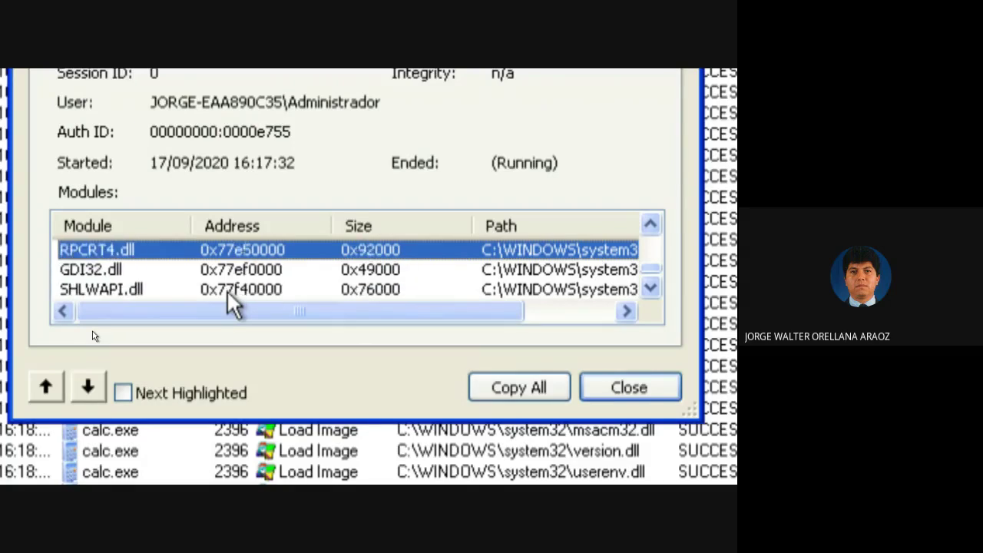
pyautogui.press('Down')
pyautogui.press('Up')
pyautogui.press('Up')
pyautogui.press('Up')
pyautogui.press('Up')
pyautogui.press('Up')
pyautogui.press('Up')
pyautogui.press('Up')
pyautogui.press('Up')
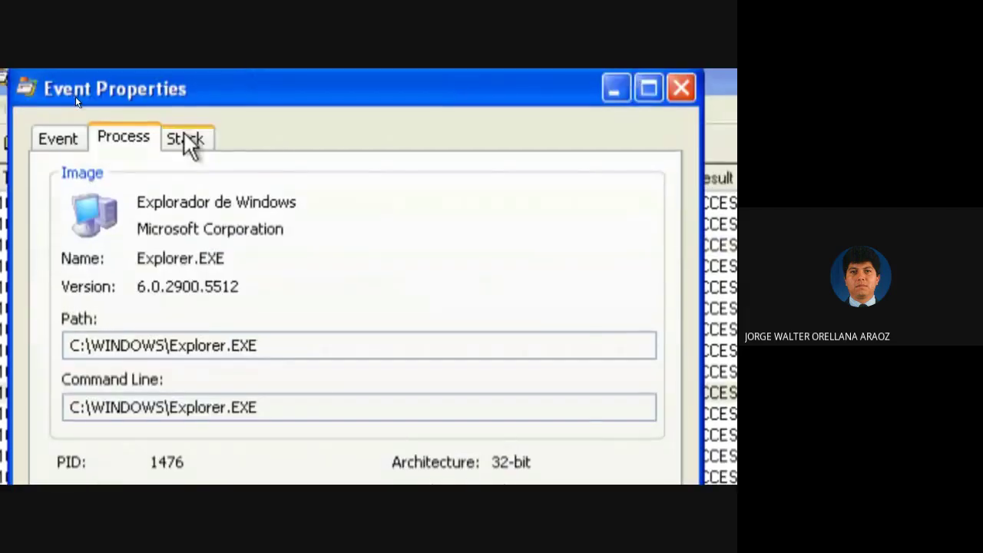
# Step: Show the Explorer.EXE event's call stack and inspect the ntkrnlpa.exe frame 0 and the ntdll.dll frames 5 and 6
pyautogui.click(185, 139)
pyautogui.click(182, 214)
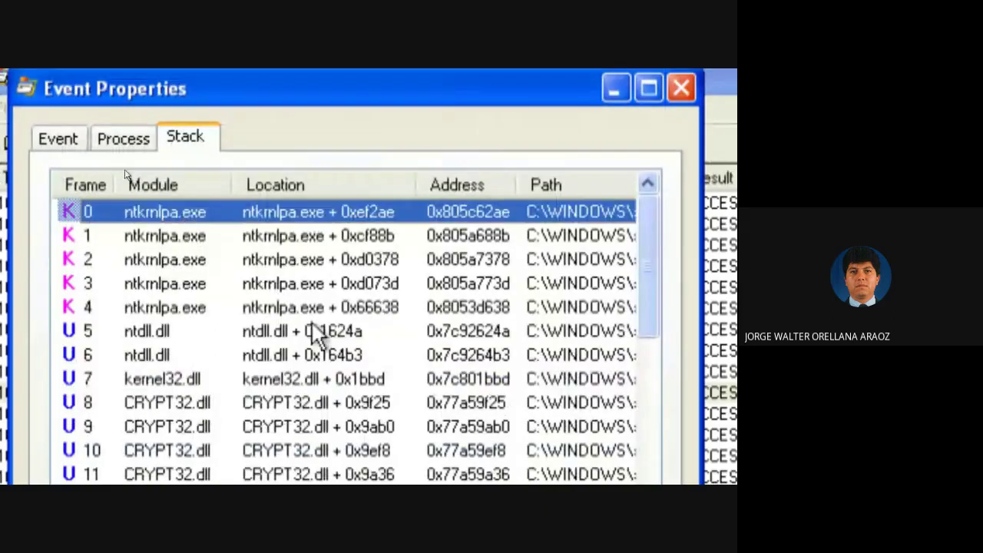
pyautogui.click(164, 335)
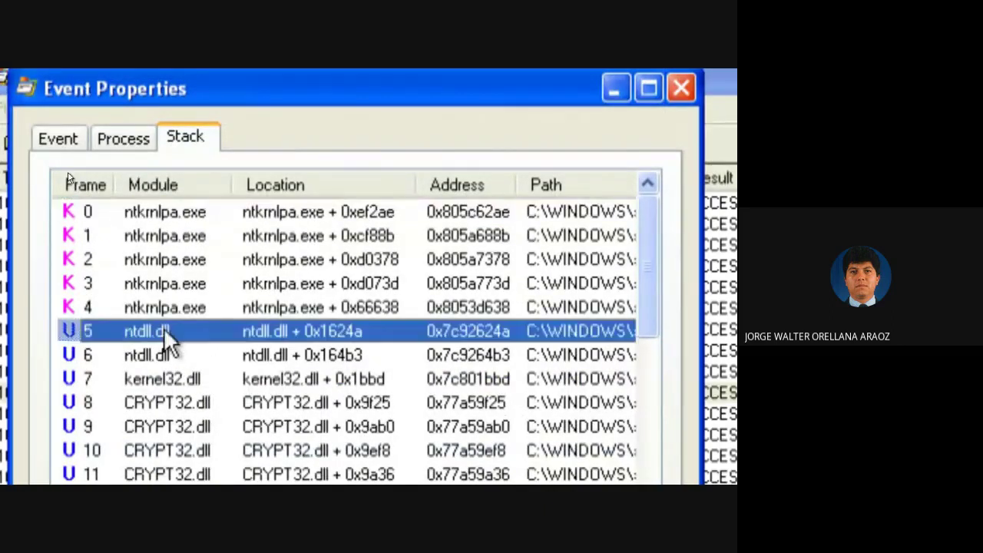
pyautogui.click(169, 352)
# Step: Examine the kernel32.dll frame 7 and the CRYPT32.dll frame 8 in the call stack
pyautogui.scroll(-3, 258, 369)
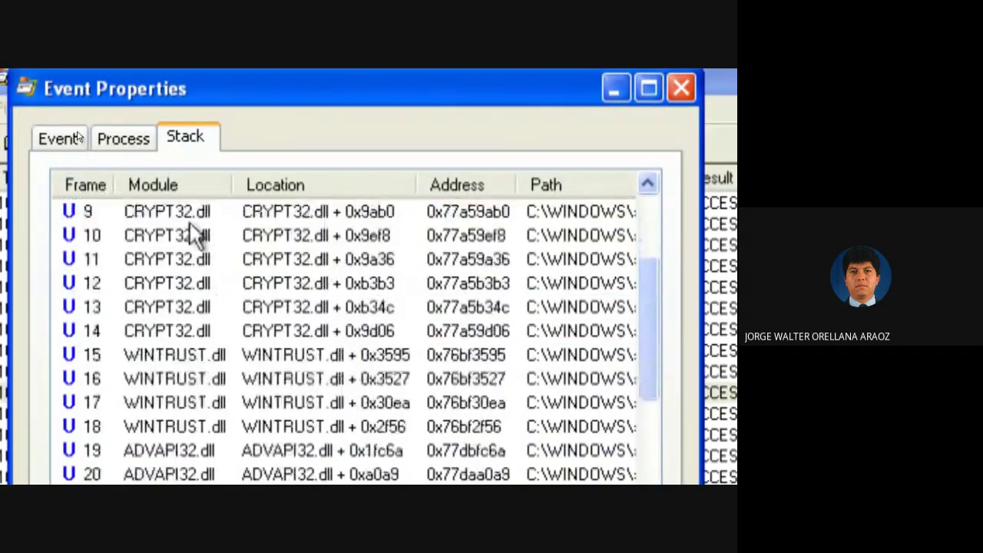
pyautogui.scroll(1, 200, 246)
pyautogui.click(176, 239)
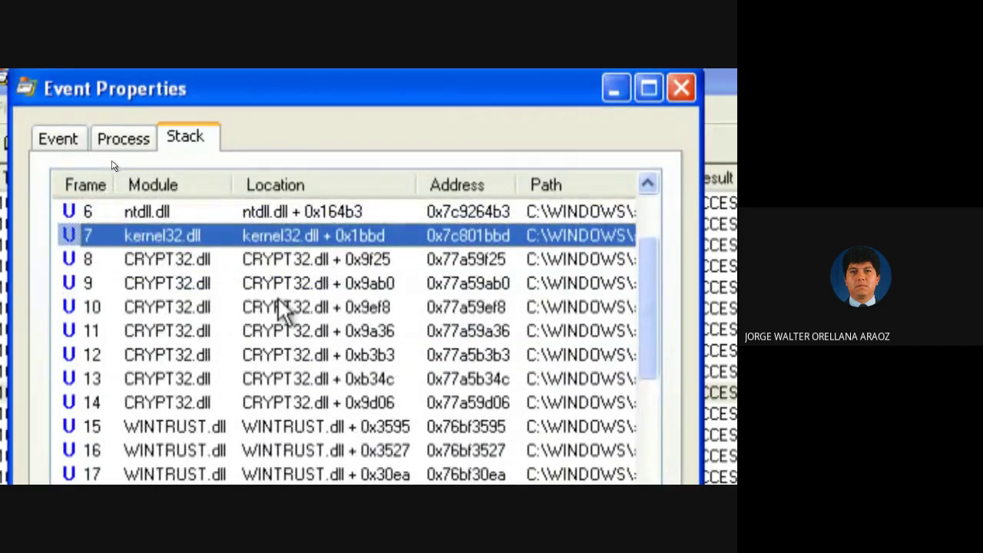
pyautogui.click(187, 259)
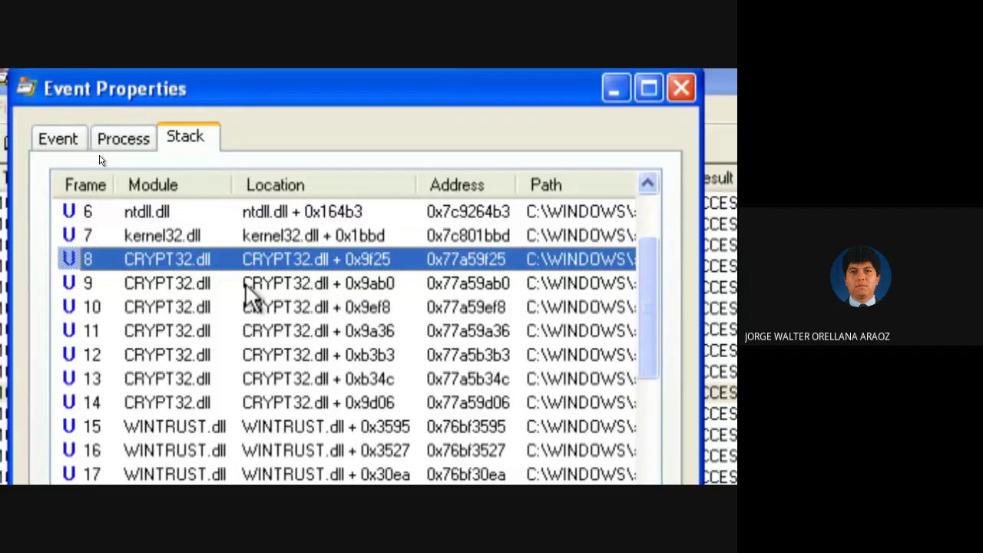
# Step: Examine the WINTRUST.dll frame 15 and the SHELL32.dll frame 22 in the call stack
pyautogui.click(206, 426)
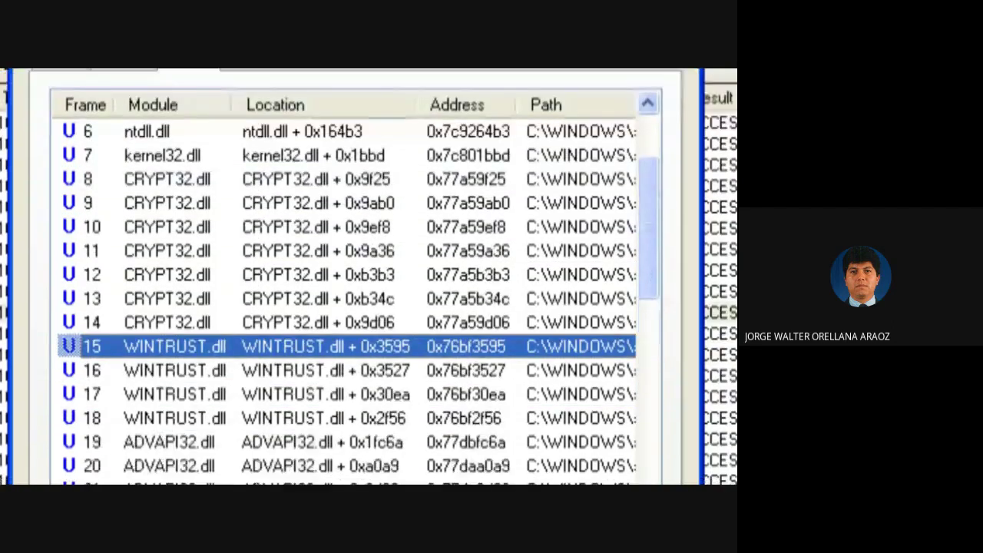
pyautogui.scroll(-2, 220, 428)
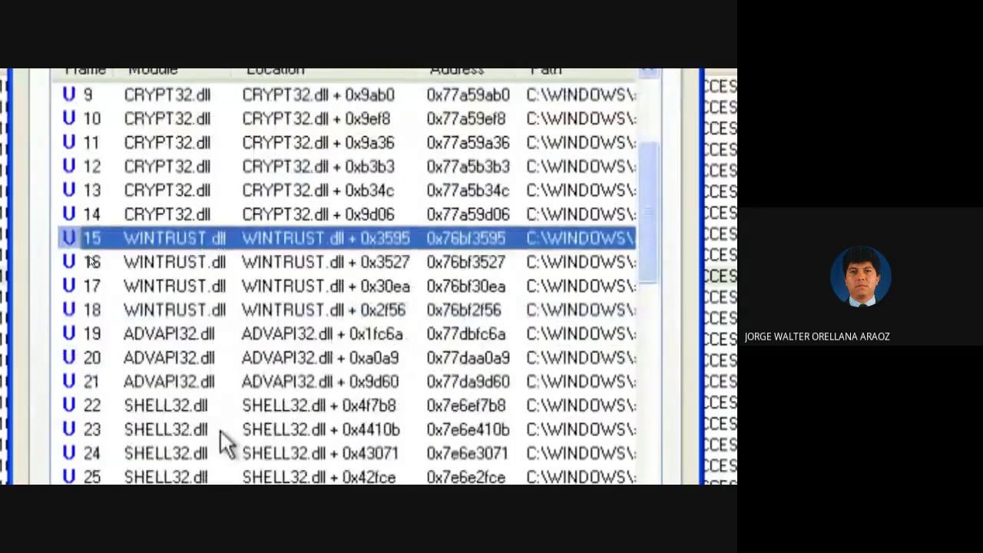
pyautogui.click(179, 334)
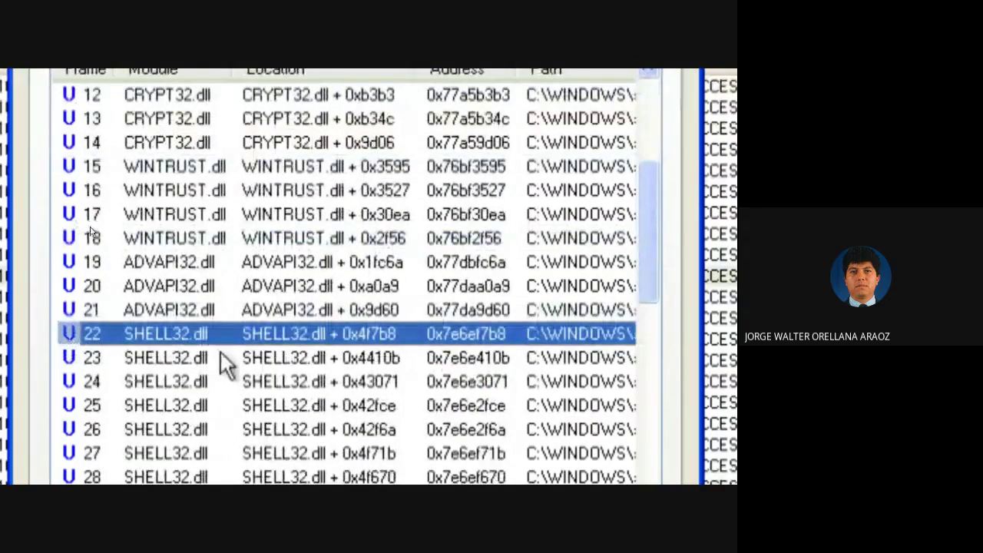
pyautogui.scroll(-1, 242, 374)
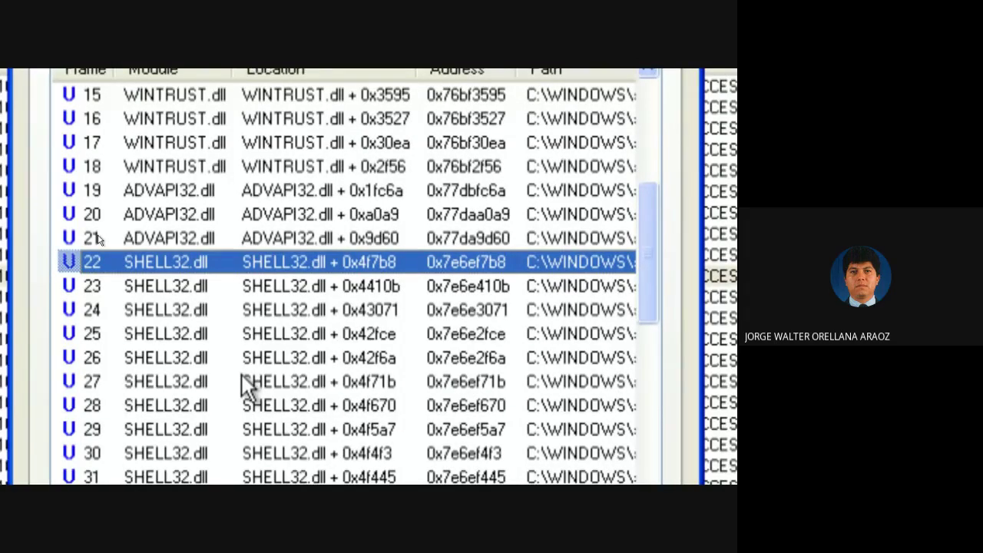
# Step: Examine the Explorer.EXE frame 43 and the USER32.dll frame 45 further along the call stack
pyautogui.scroll(-5, 242, 376)
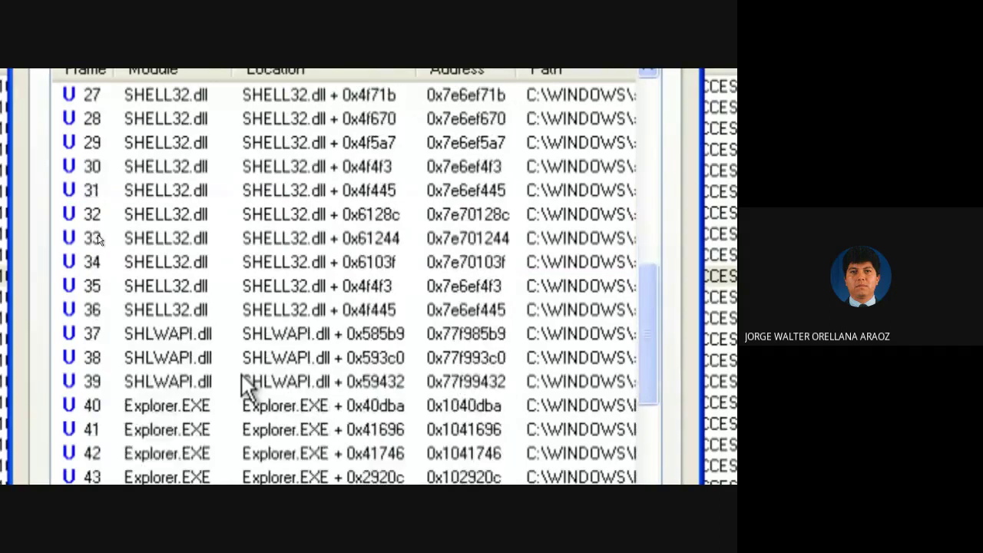
pyautogui.scroll(-2, 242, 377)
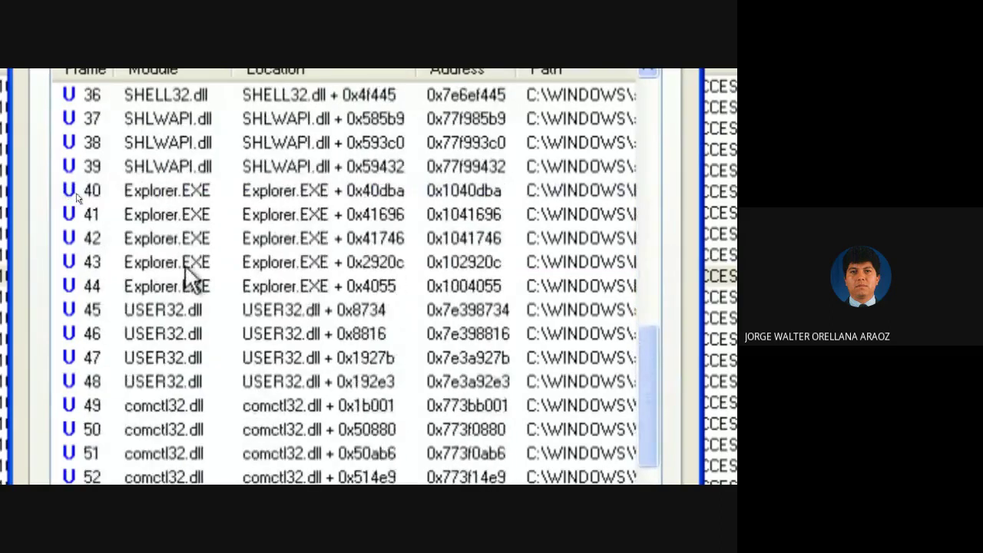
pyautogui.click(190, 264)
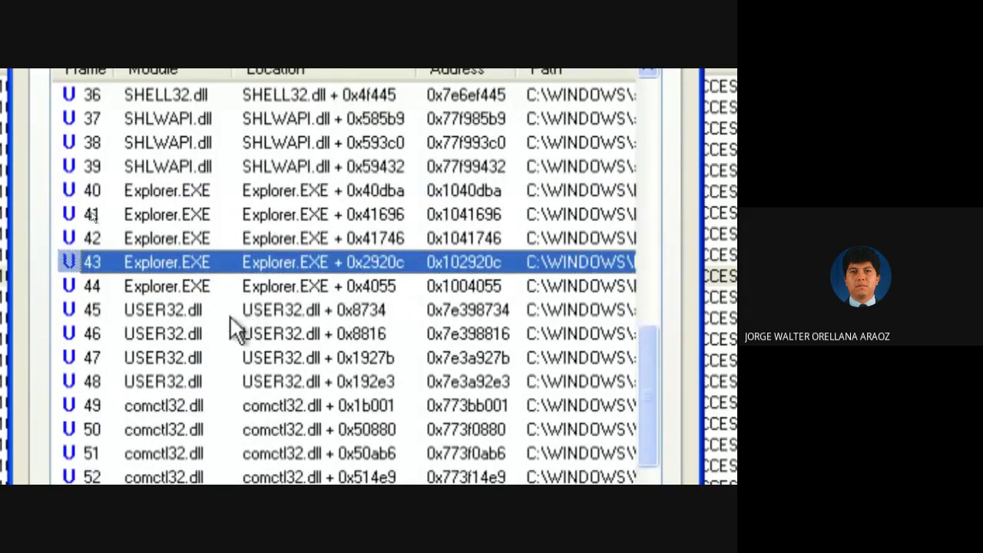
pyautogui.click(205, 309)
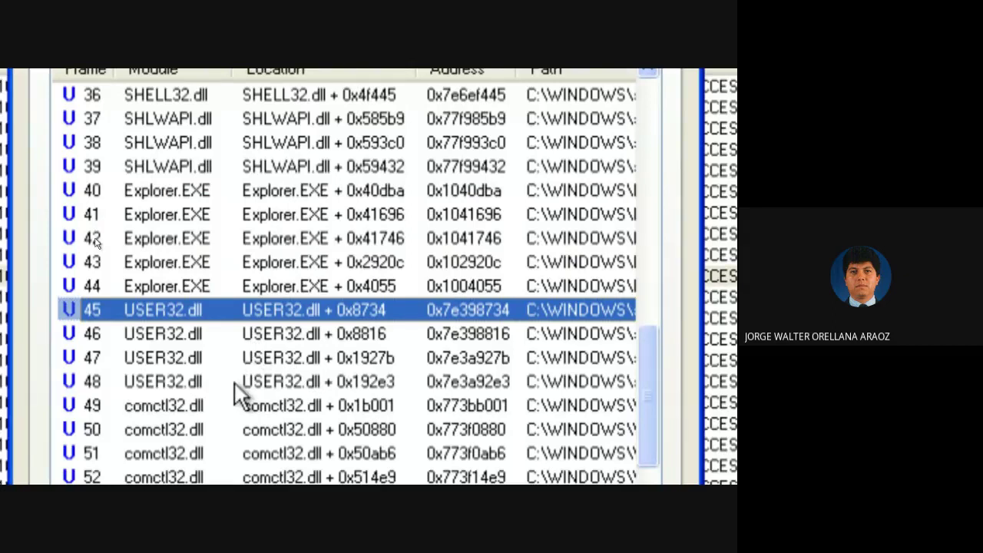
# Step: Examine the comctl32.dll frame 50 and the Explorer.EXE frame 63 near the end of the call stack
pyautogui.scroll(-2, 235, 384)
pyautogui.click(170, 289)
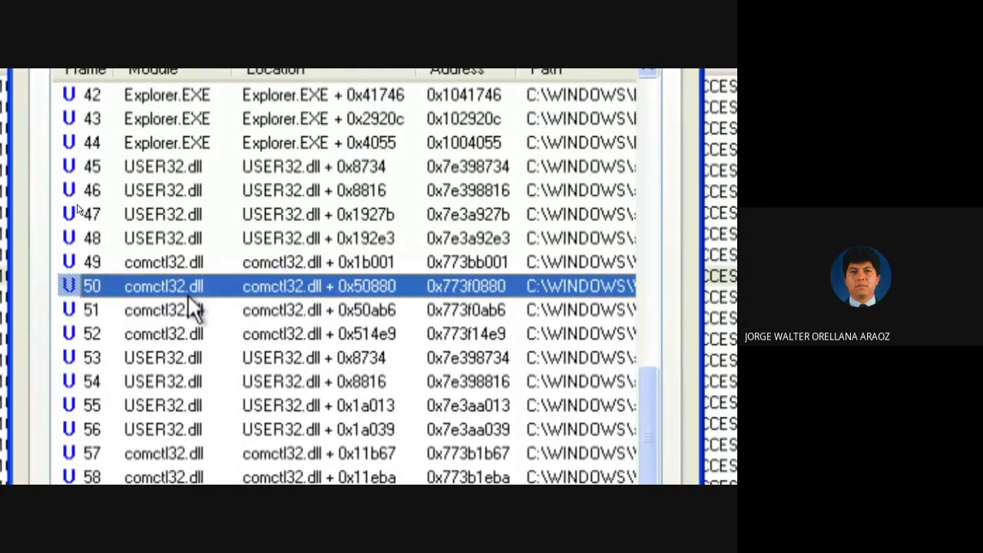
pyautogui.scroll(-3, 184, 315)
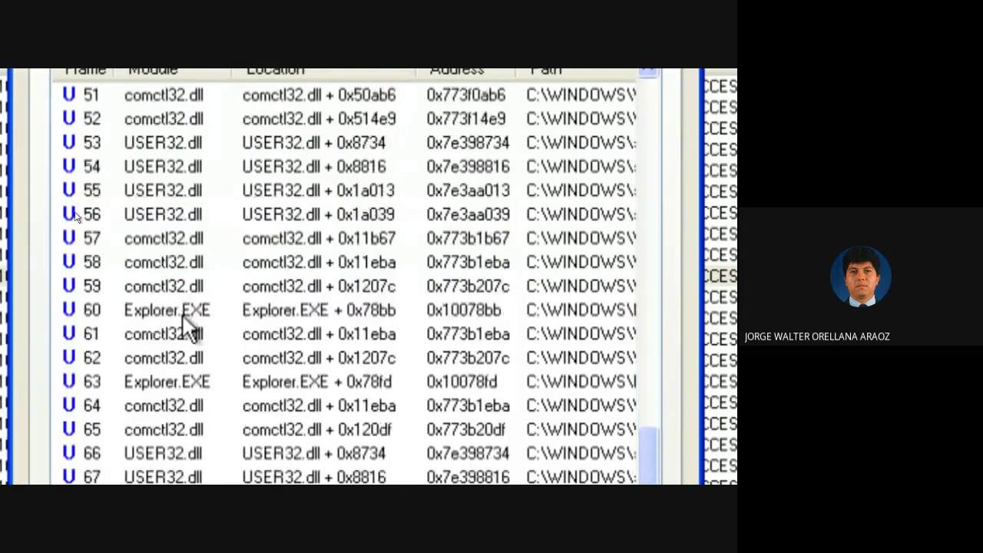
pyautogui.scroll(-1, 182, 314)
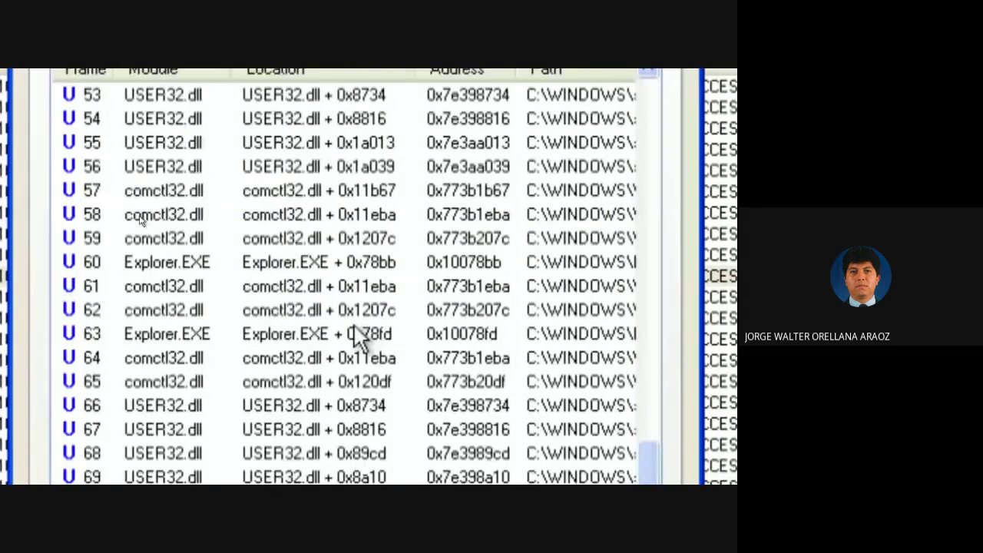
pyautogui.click(533, 333)
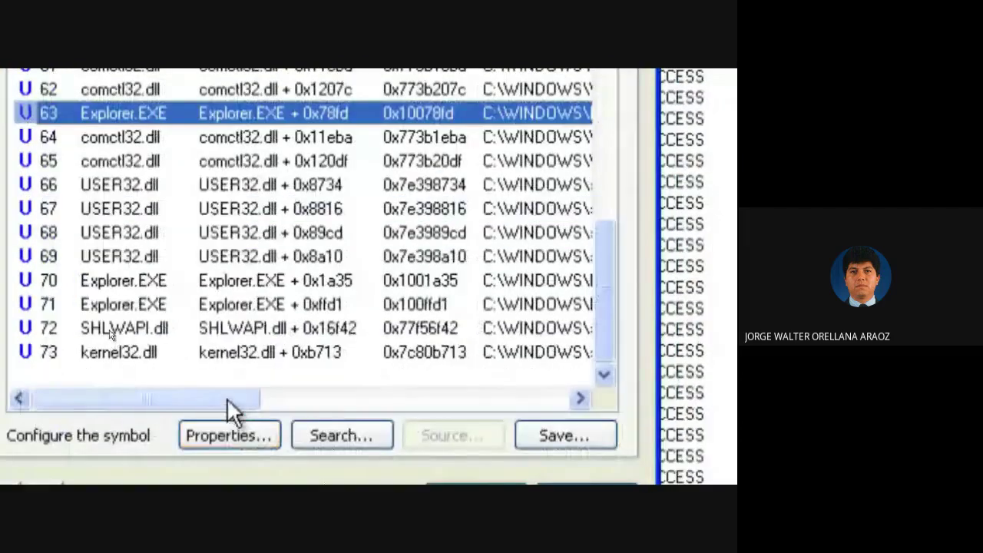
# Step: Review the file paths of the call stack's modules, from the last frames back up through the list
pyautogui.moveTo(252, 493); pyautogui.dragTo(404, 495)
pyautogui.moveTo(379, 400); pyautogui.dragTo(423, 410)
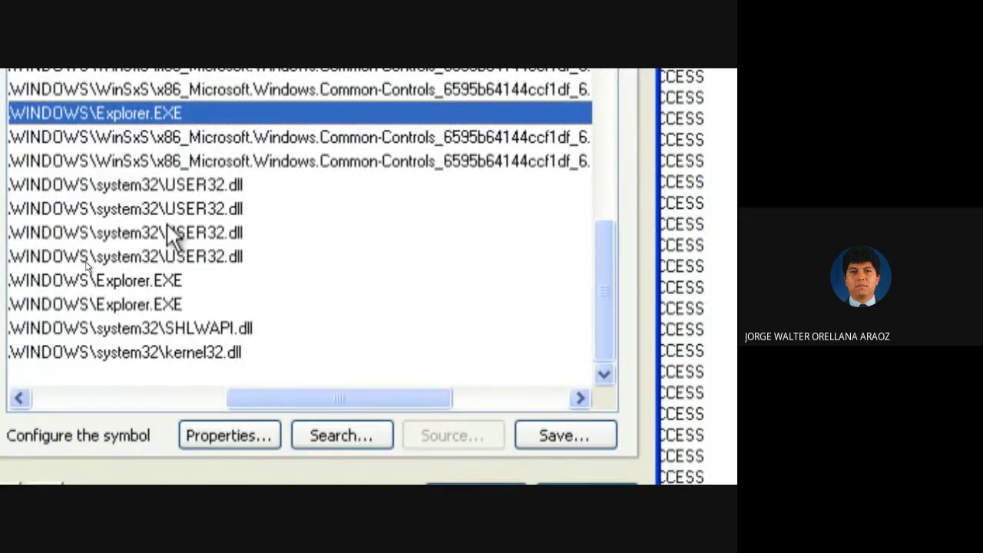
pyautogui.scroll(5, 170, 237)
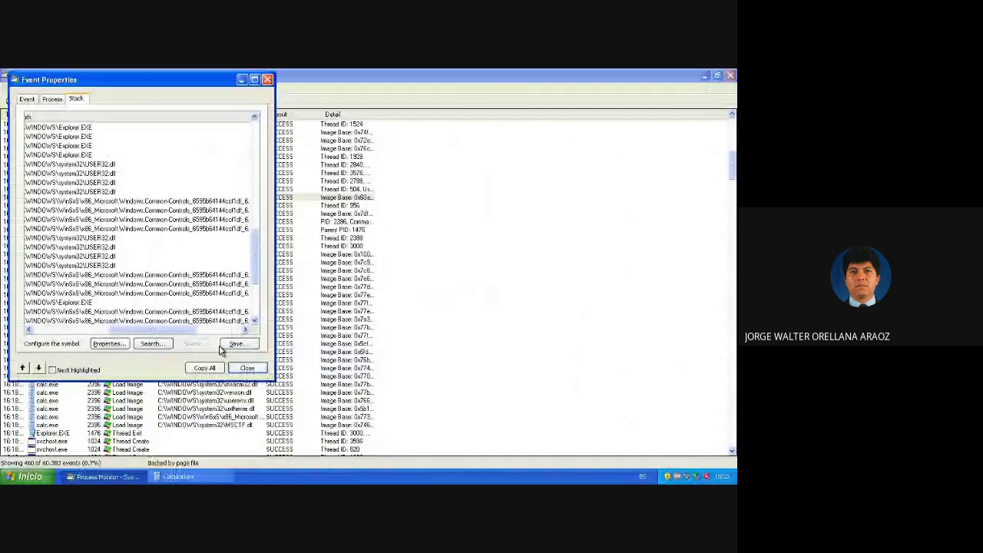
# Step: Close the event properties, Process Monitor and the Calculator
pyautogui.click(246, 368)
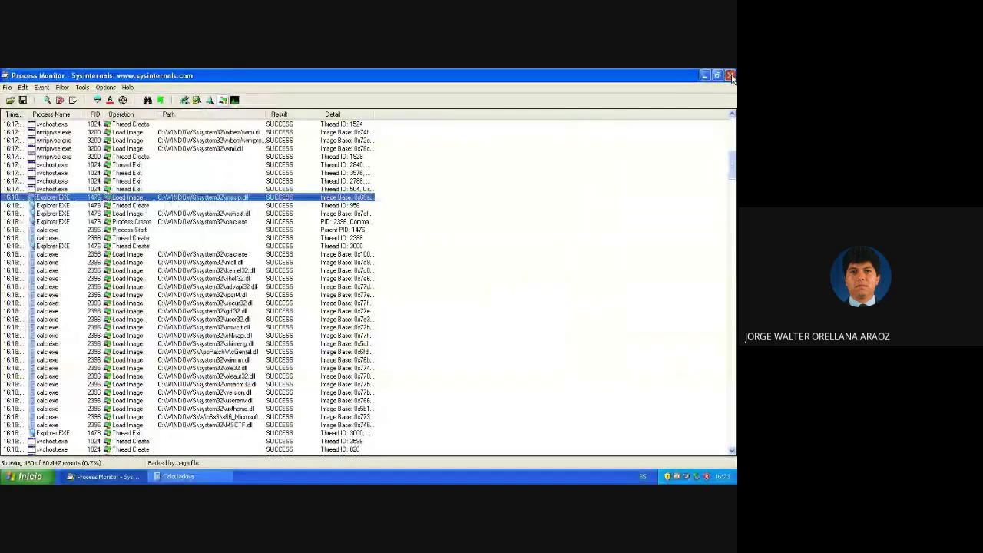
pyautogui.click(731, 75)
pyautogui.click(451, 164)
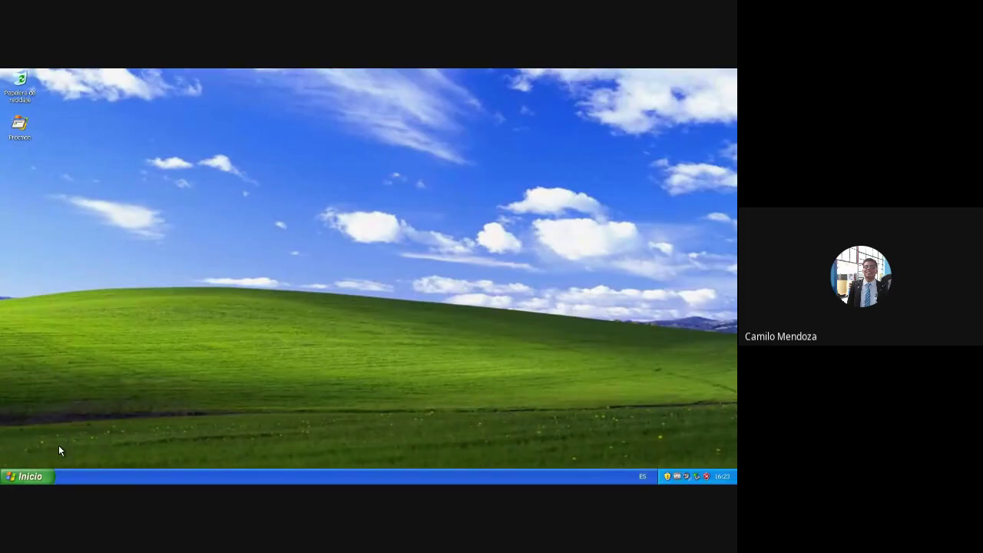
# Step: Open Disco local (C:) from Mi PC with the search assistant shown
pyautogui.click(34, 478)
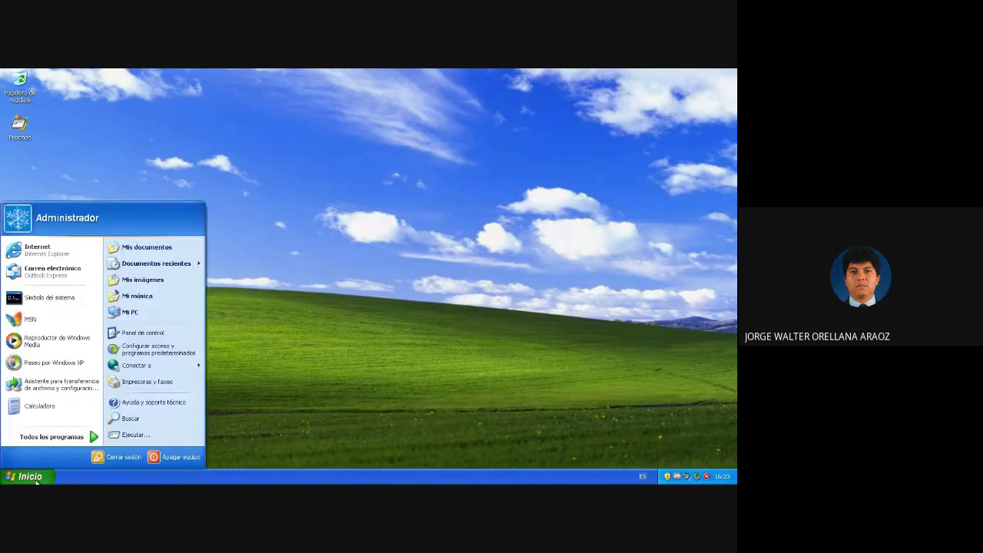
pyautogui.click(139, 319)
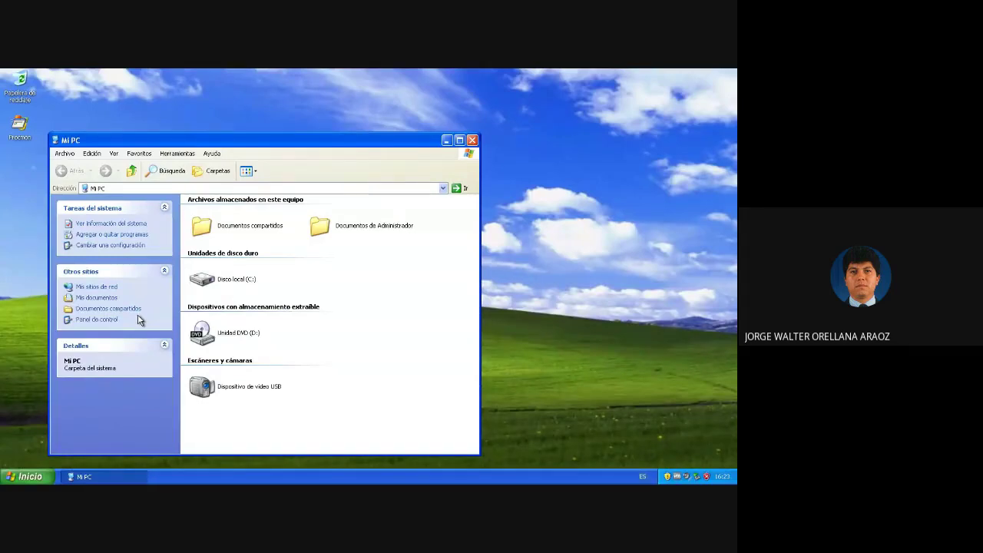
pyautogui.click(167, 171)
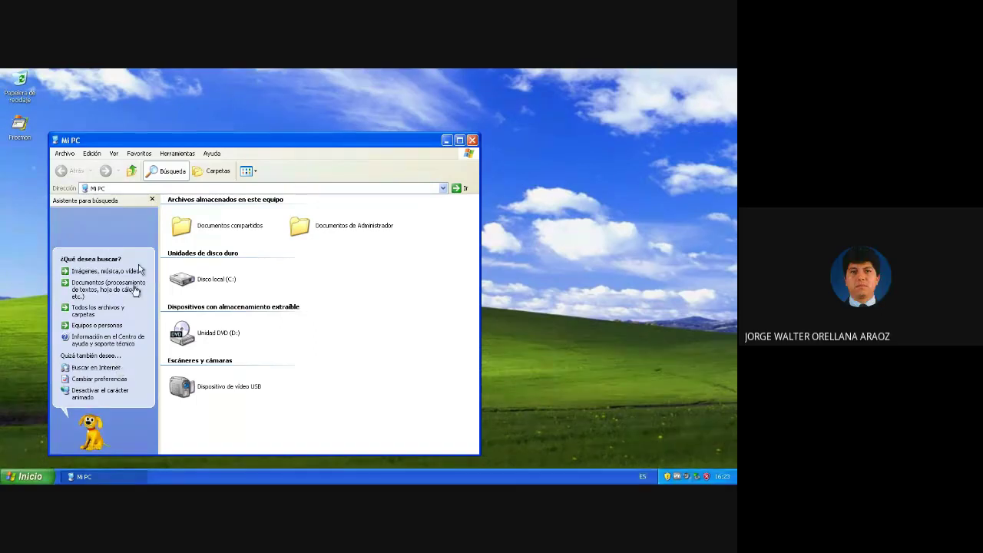
pyautogui.click(166, 176)
pyautogui.click(166, 177)
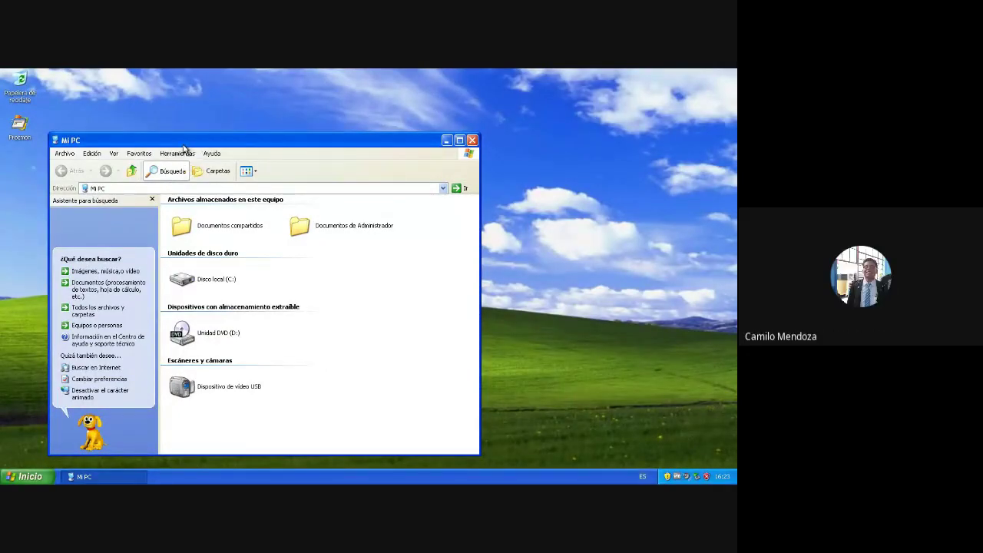
pyautogui.moveTo(183, 146); pyautogui.dragTo(248, 147)
pyautogui.doubleClick(264, 281)
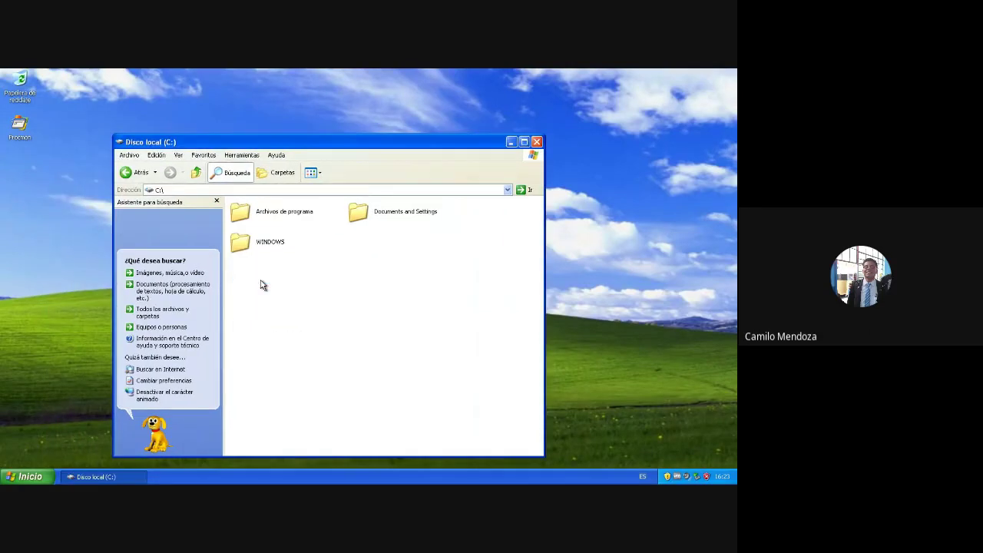
pyautogui.click(235, 175)
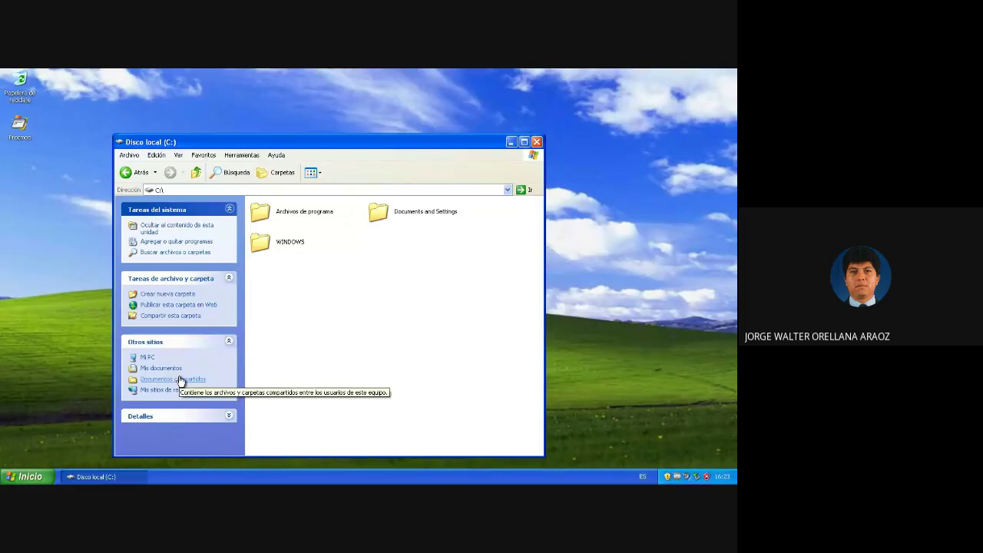
pyautogui.click(236, 173)
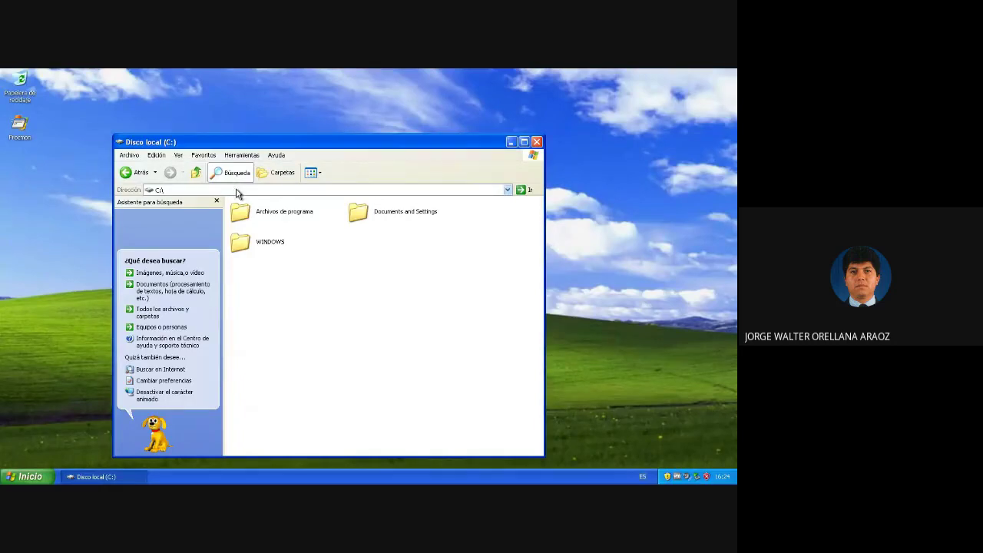
# Step: Try to locate the kernel file by entering ntoskrnl and ntoskrnl.exe as the folder window's address
pyautogui.click(236, 190)
pyautogui.write('nto')
pyautogui.write('sk')
pyautogui.write('m')
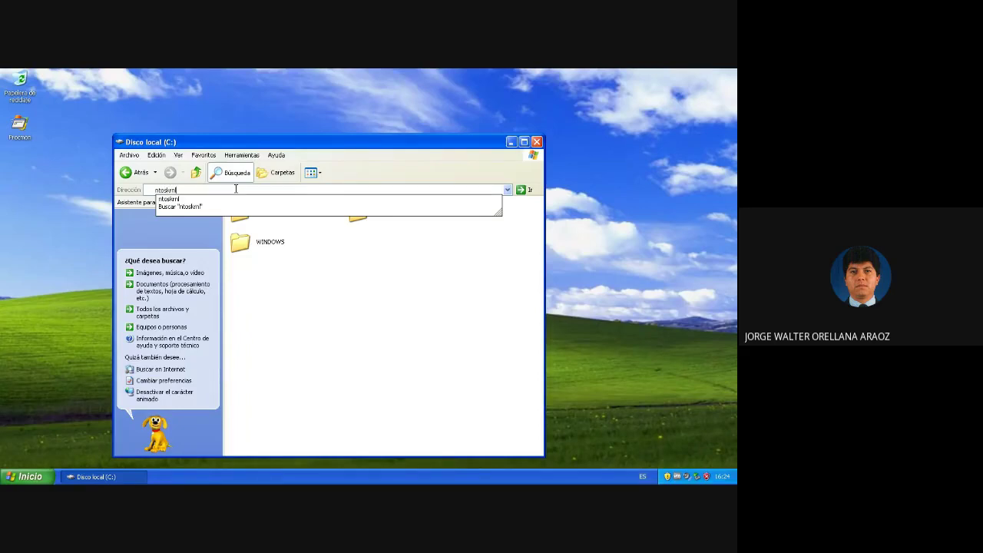
pyautogui.write('nl')
pyautogui.press('Return')
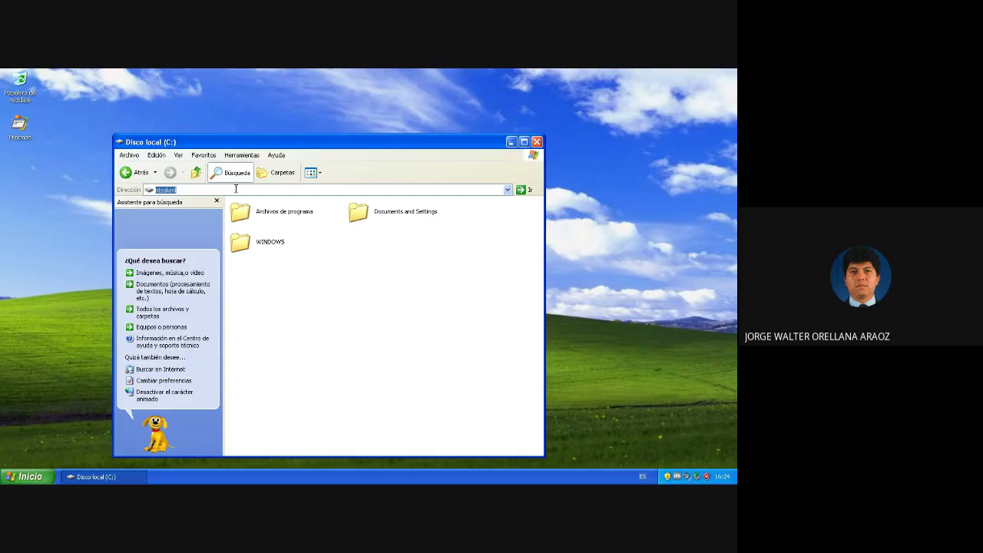
pyautogui.click(236, 189)
pyautogui.write('.exe')
pyautogui.press('Return')
pyautogui.click(241, 176)
pyautogui.click(241, 176)
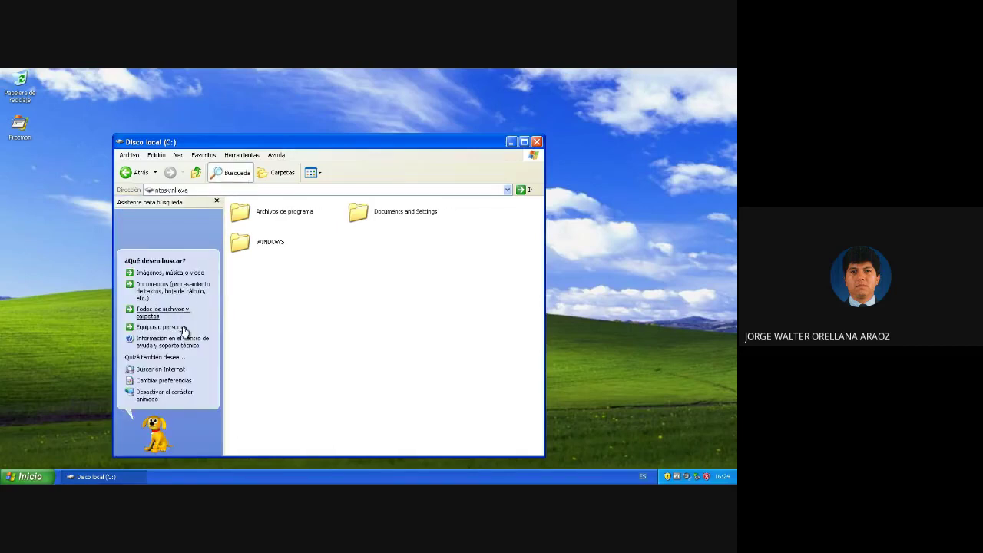
# Step: Search all files and folders on Disco local (C:) for ntoskrnl
pyautogui.click(150, 312)
pyautogui.write('n')
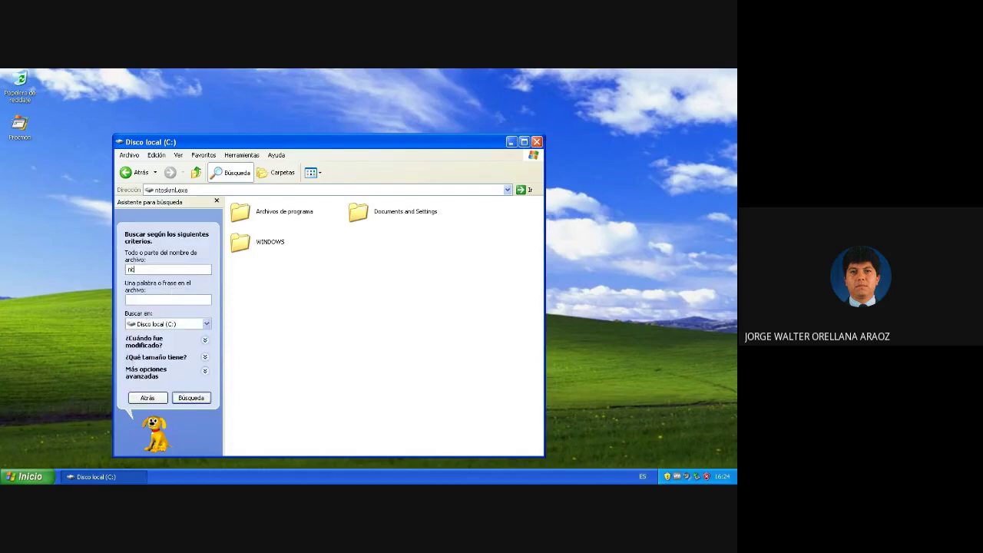
pyautogui.write('to')
pyautogui.write('skrn')
pyautogui.press('Return')
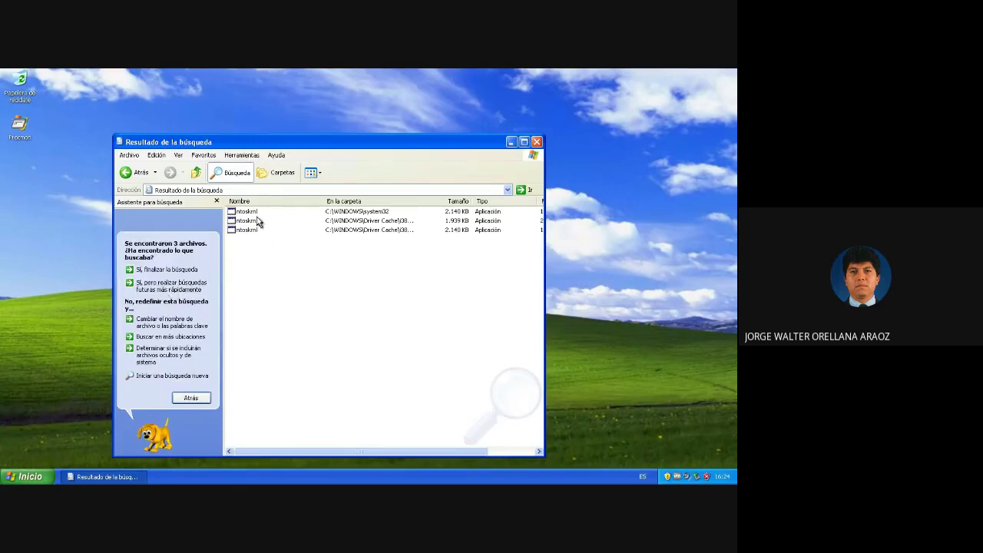
# Step: Widen the folder column of the search results to show the full locations of the ntoskrnl files
pyautogui.hotkey('ctrl', 'a')
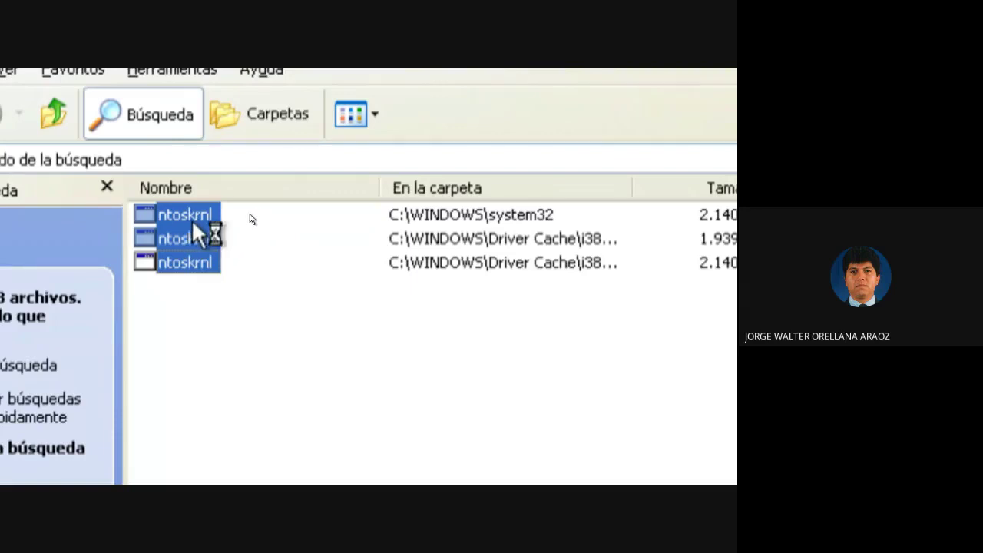
pyautogui.moveTo(201, 219)
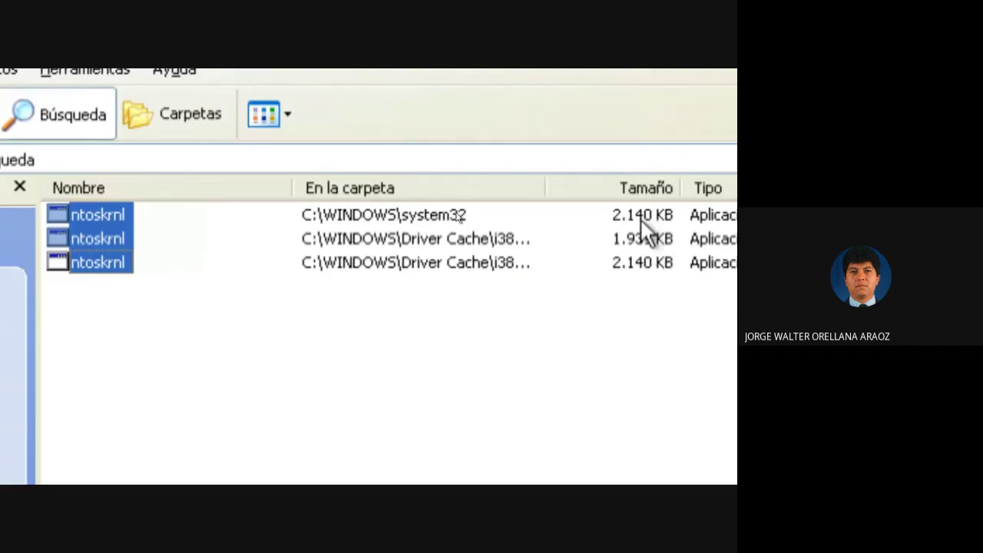
pyautogui.click(639, 217)
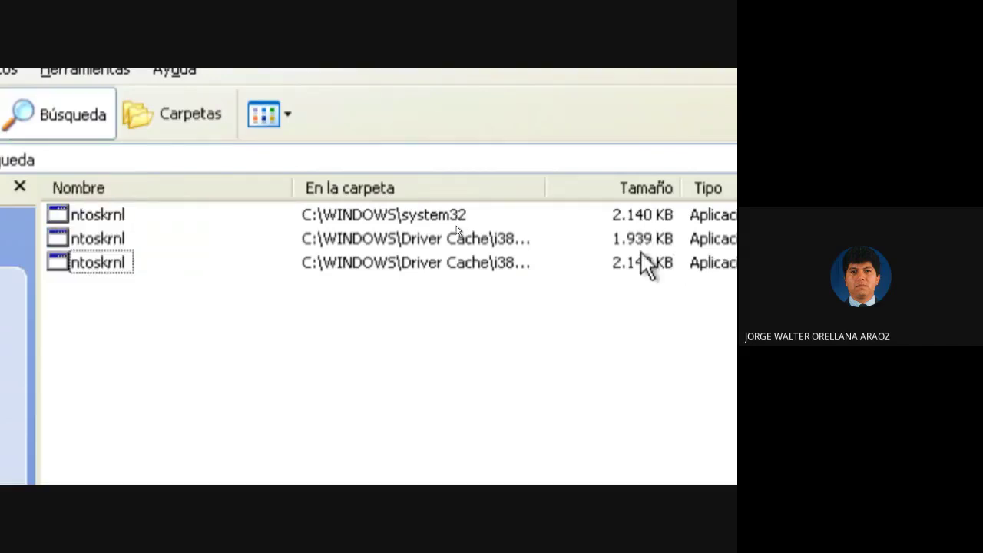
pyautogui.moveTo(553, 194); pyautogui.dragTo(642, 192)
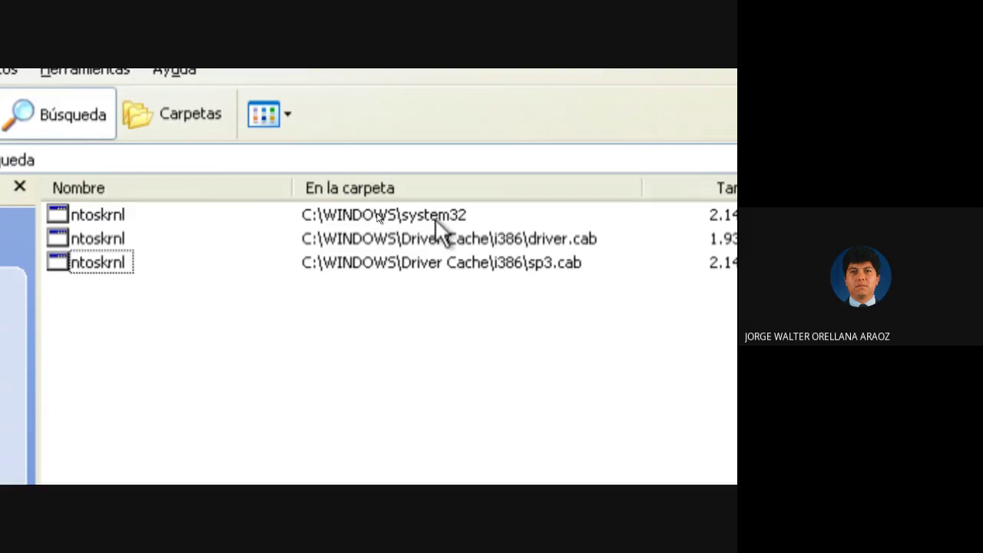
# Step: Show the general properties of the ntoskrnl file located in C:\WINDOWS\system32
pyautogui.click(103, 214)
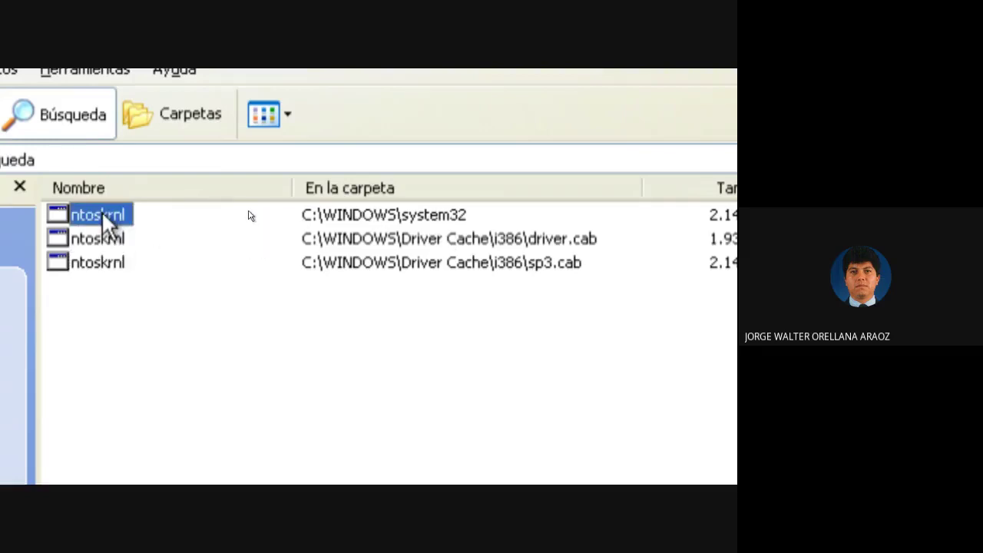
pyautogui.rightClick(102, 213)
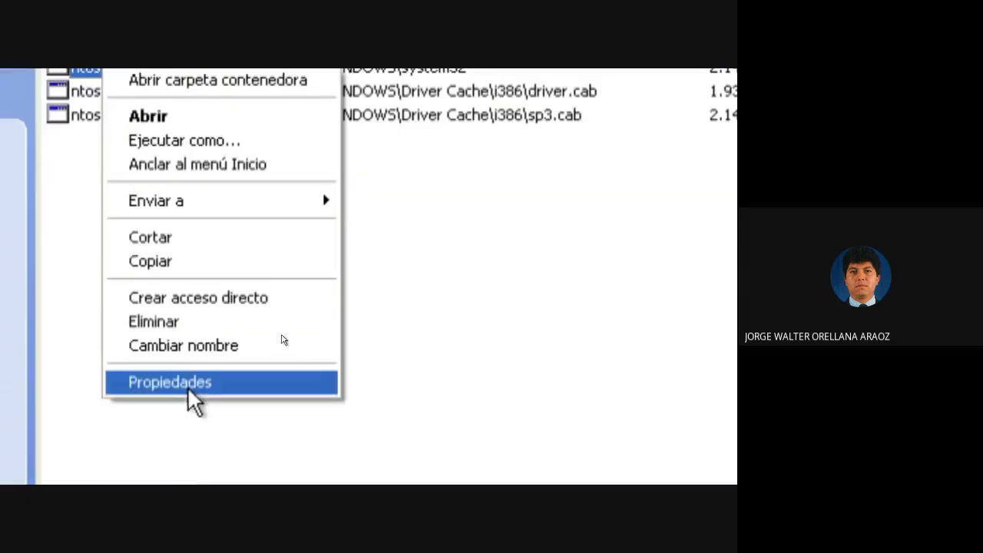
pyautogui.click(189, 382)
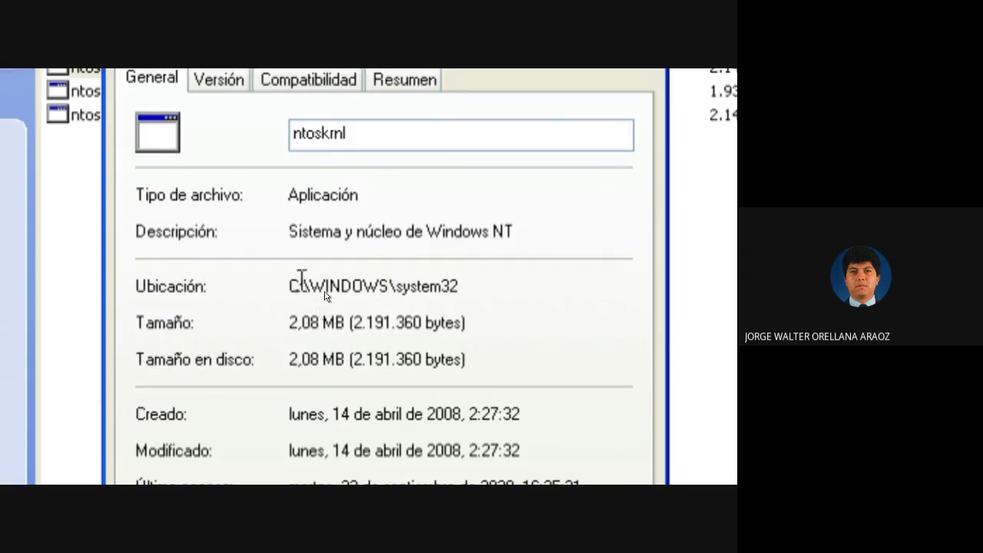
# Step: Review ntoskrnl's version details, from product name to product version, and its description, and close the properties
pyautogui.click(226, 82)
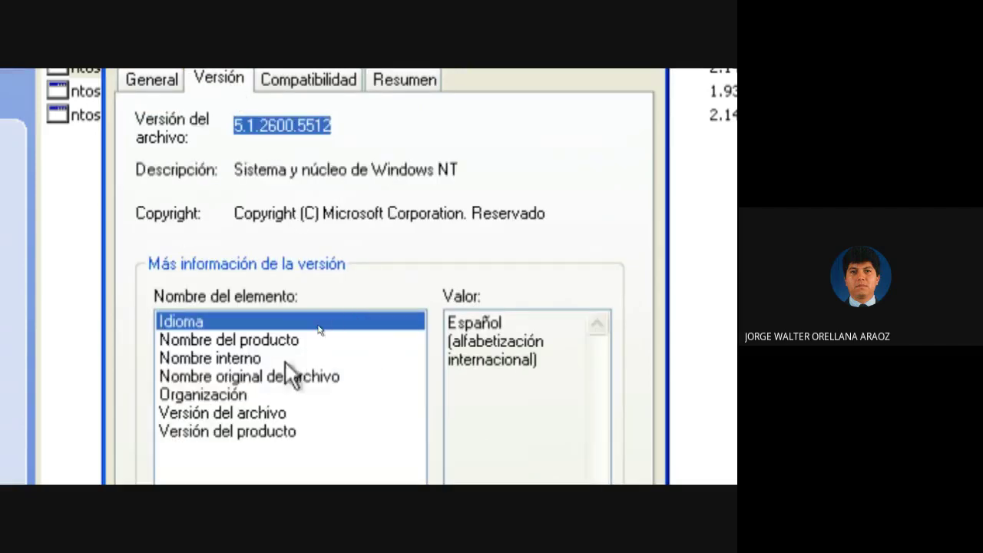
pyautogui.click(240, 341)
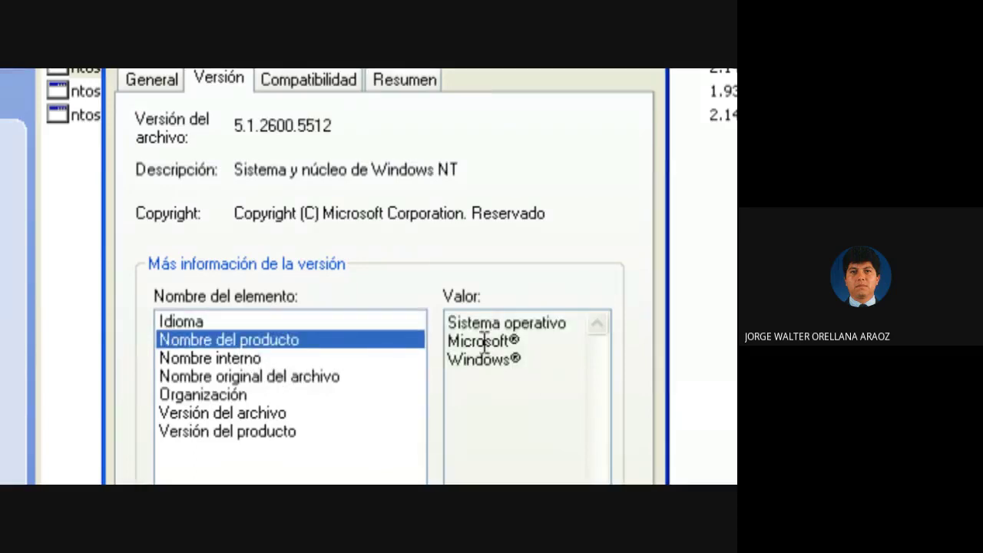
pyautogui.click(227, 358)
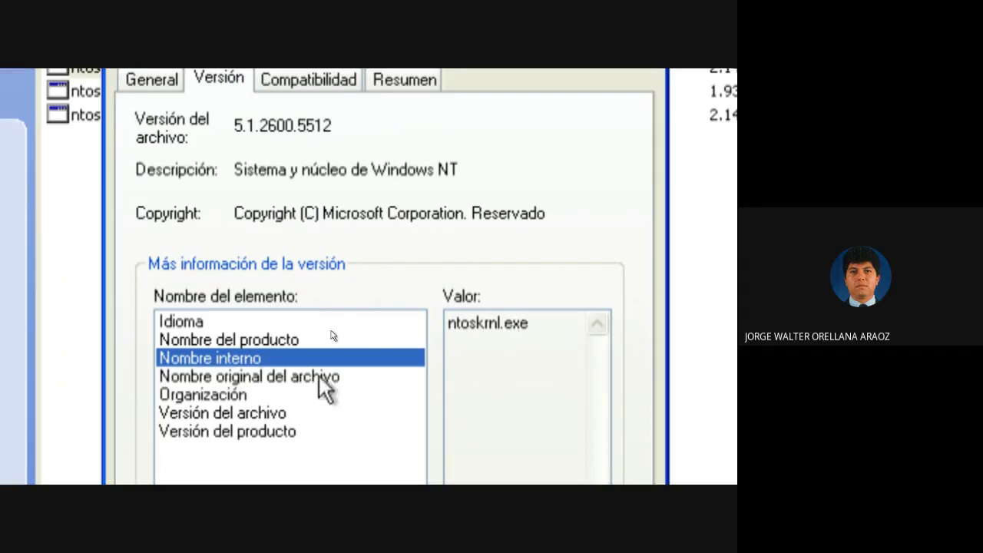
pyautogui.click(280, 378)
pyautogui.click(244, 396)
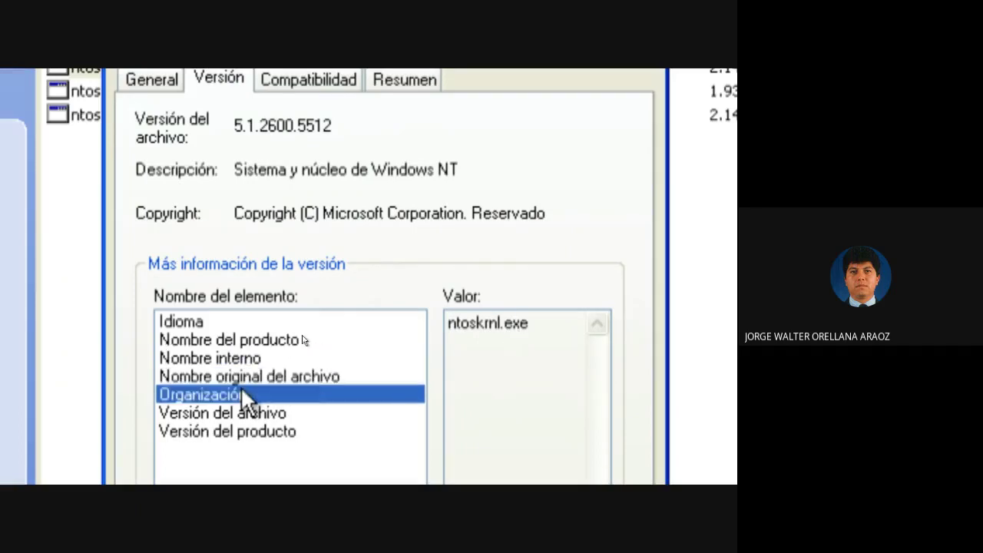
pyautogui.click(255, 415)
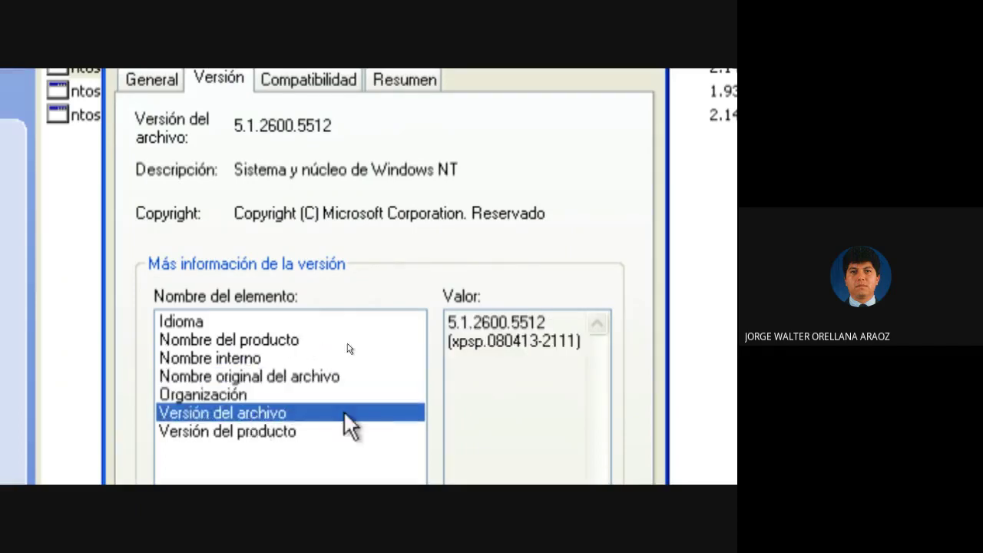
pyautogui.click(265, 431)
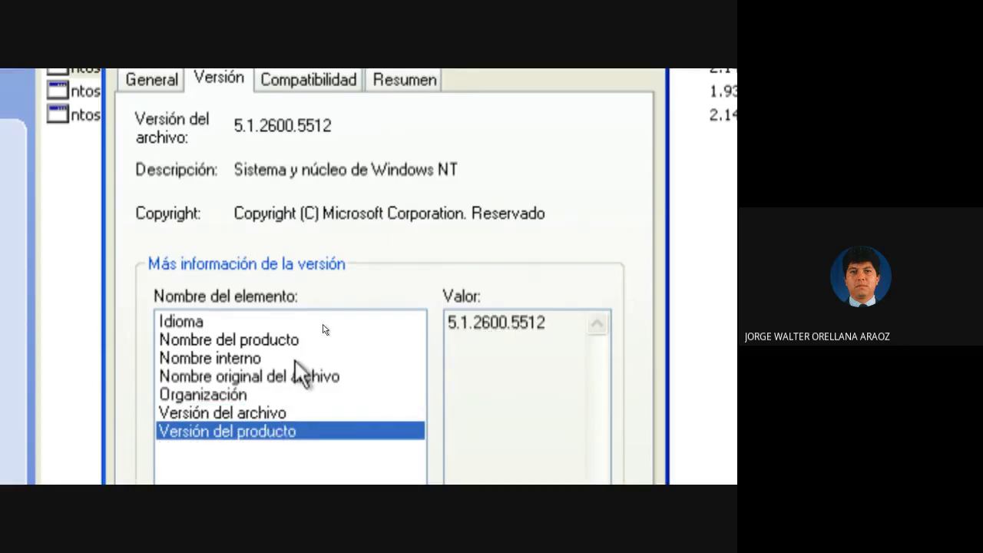
pyautogui.moveTo(234, 170); pyautogui.dragTo(469, 182)
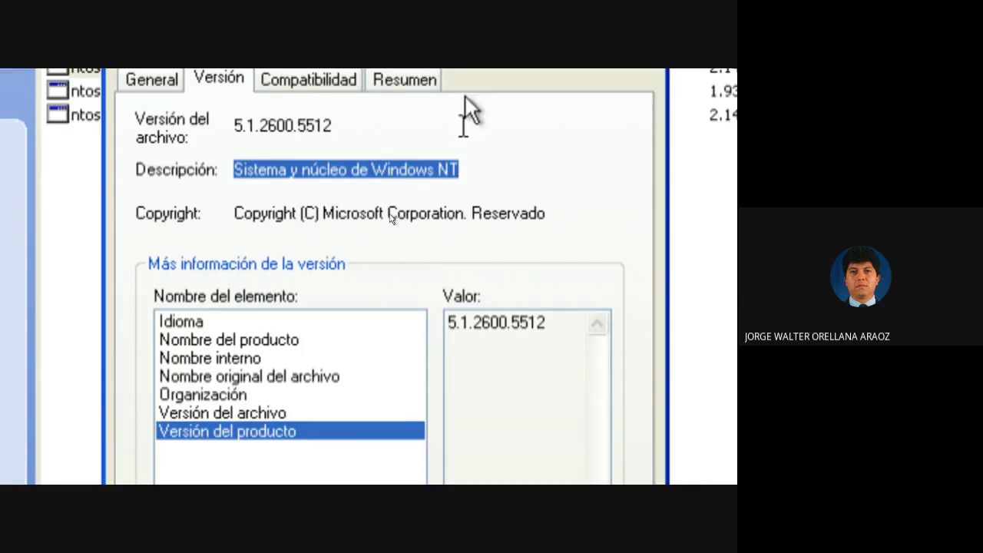
pyautogui.click(645, 82)
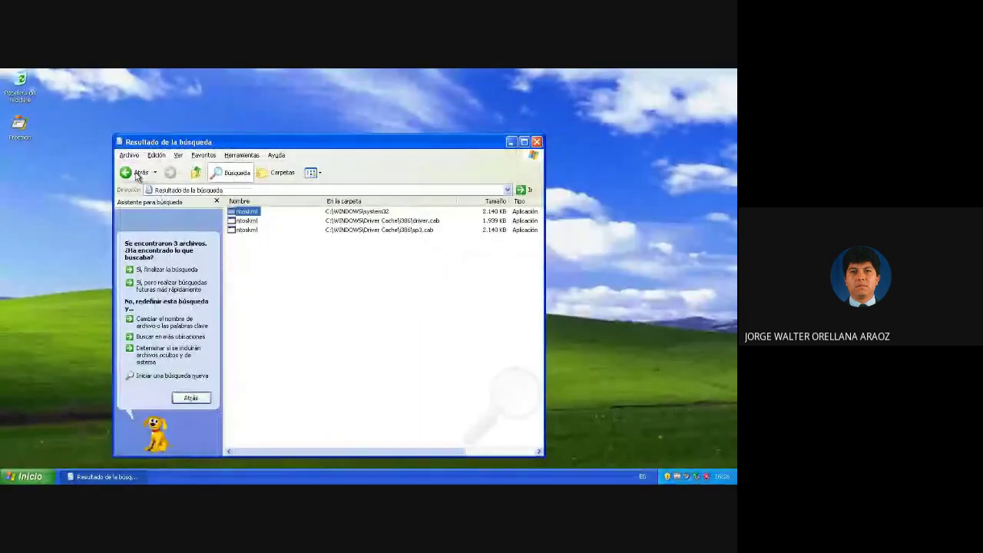
# Step: Leave the search results and open C:\WINDOWS\system32, showing its hidden contents
pyautogui.click(137, 172)
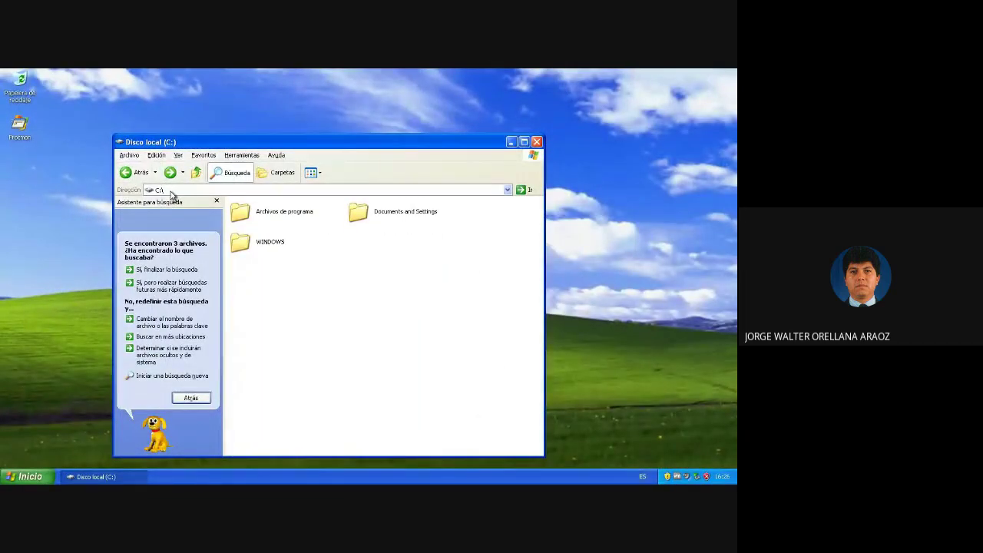
pyautogui.click(227, 172)
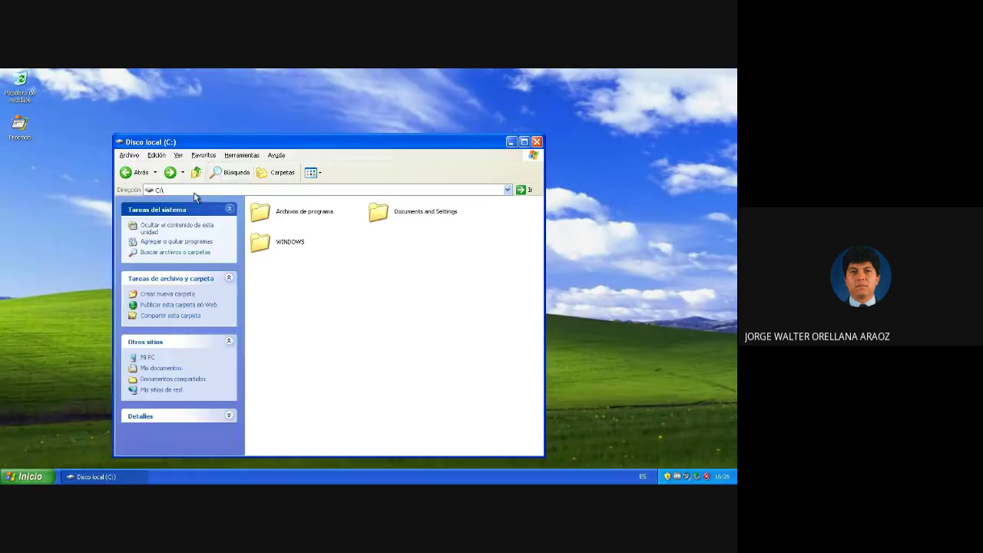
pyautogui.doubleClick(270, 244)
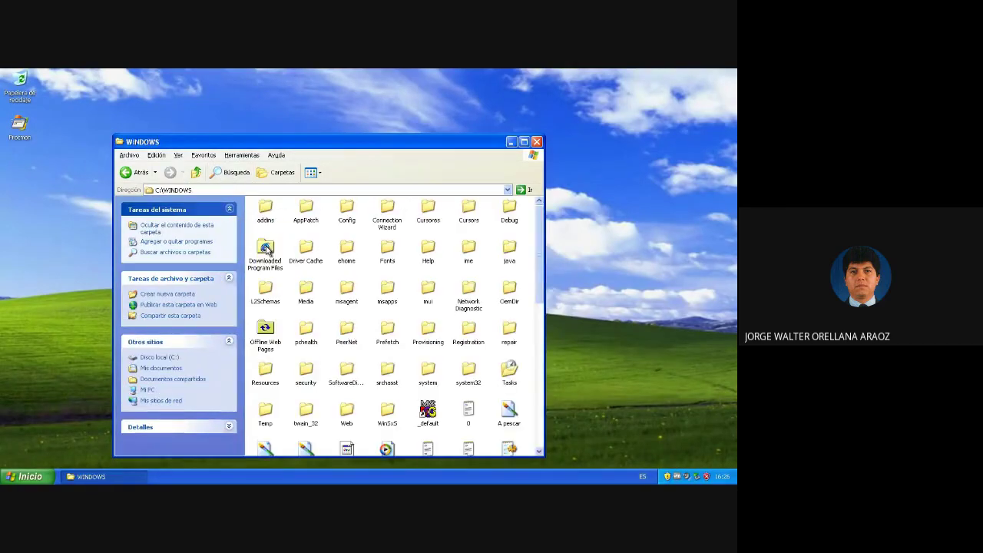
pyautogui.doubleClick(467, 372)
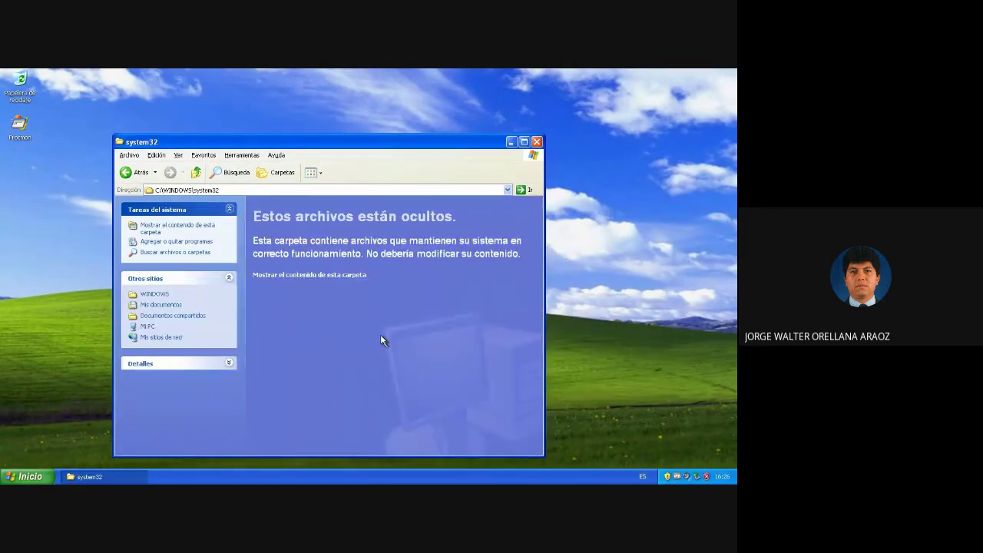
pyautogui.click(332, 275)
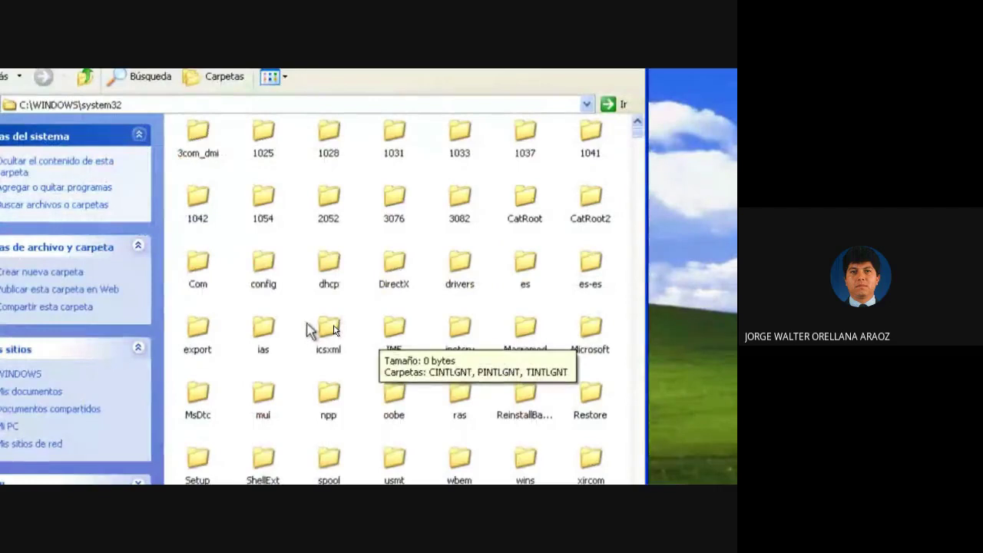
# Step: Find the ntoskrnl file among the contents of the system32 folder and select it
pyautogui.click(333, 330)
pyautogui.scroll(-10, 338, 330)
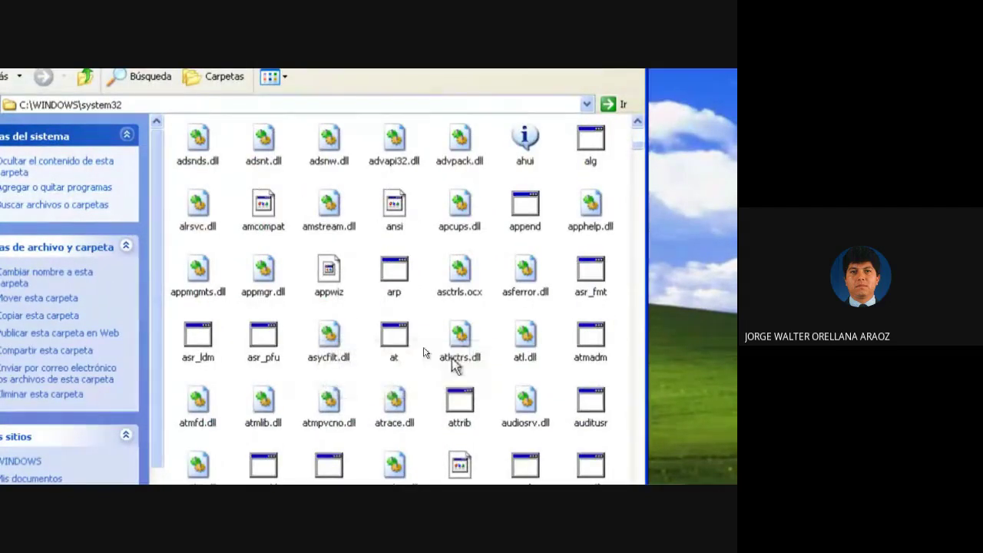
pyautogui.moveTo(454, 366)
pyautogui.scroll(-20, 454, 366)
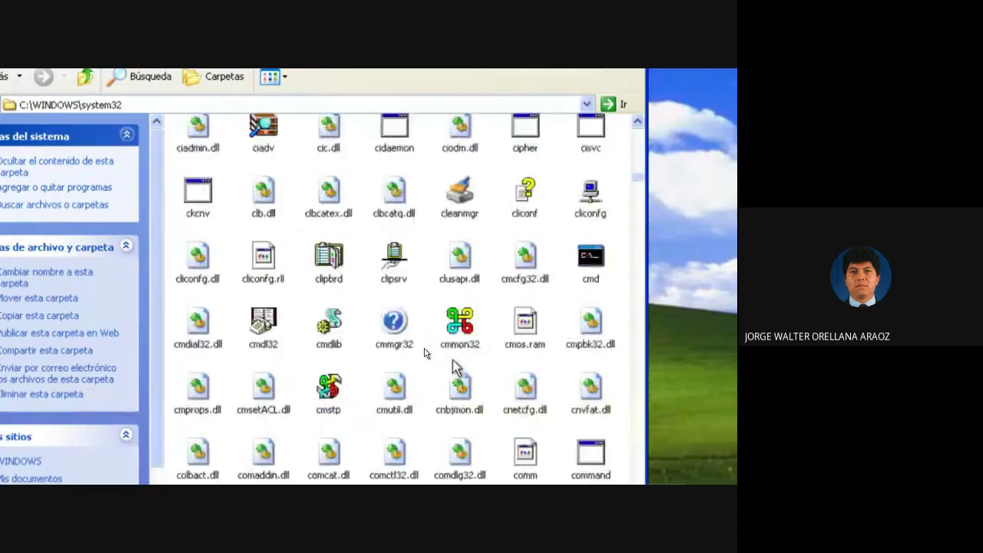
pyautogui.scroll(-20, 454, 366)
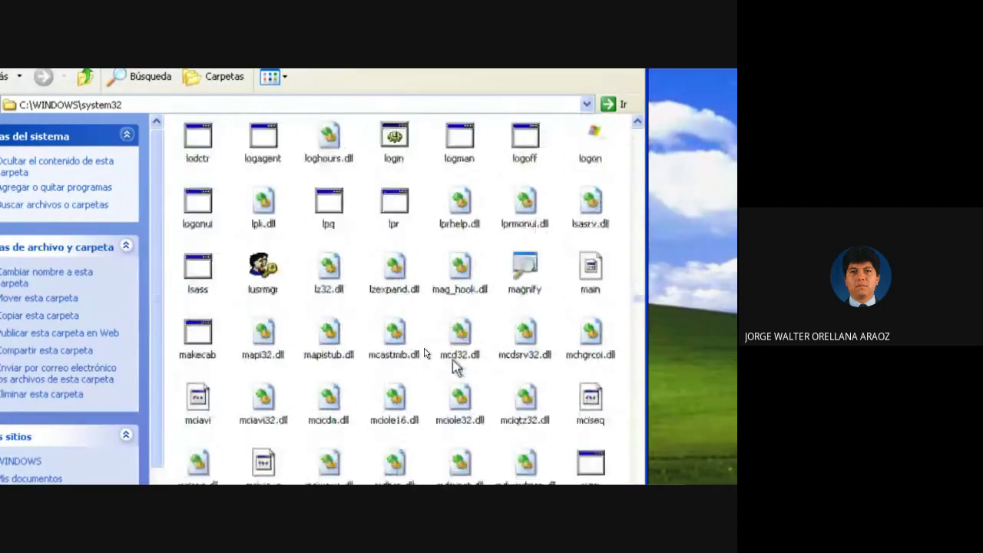
pyautogui.scroll(-3, 454, 367)
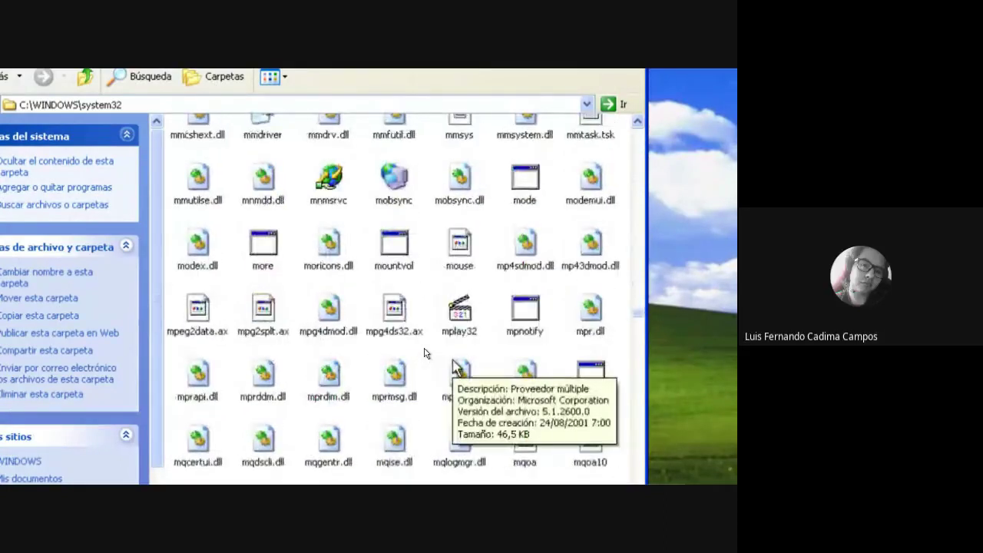
pyautogui.scroll(-9, 454, 367)
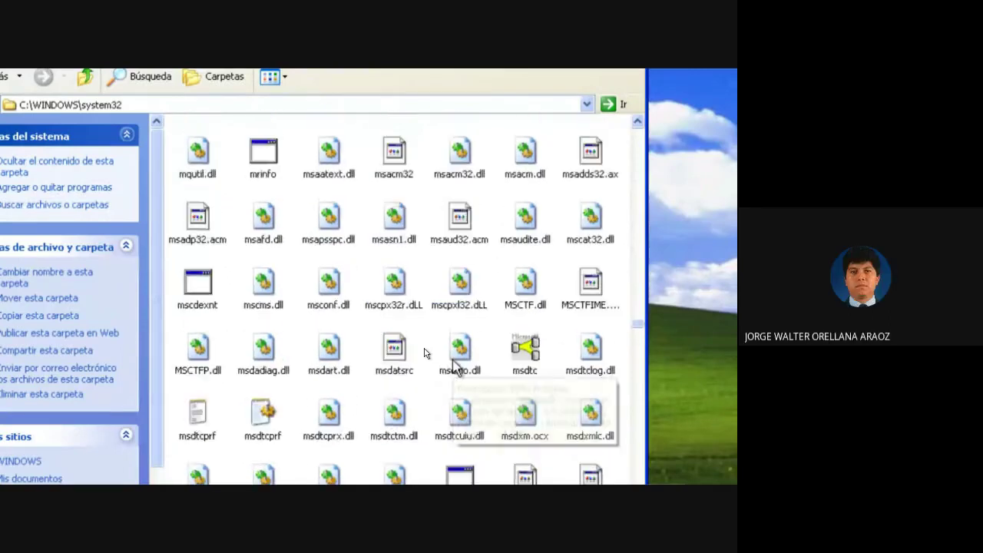
pyautogui.scroll(-20, 454, 367)
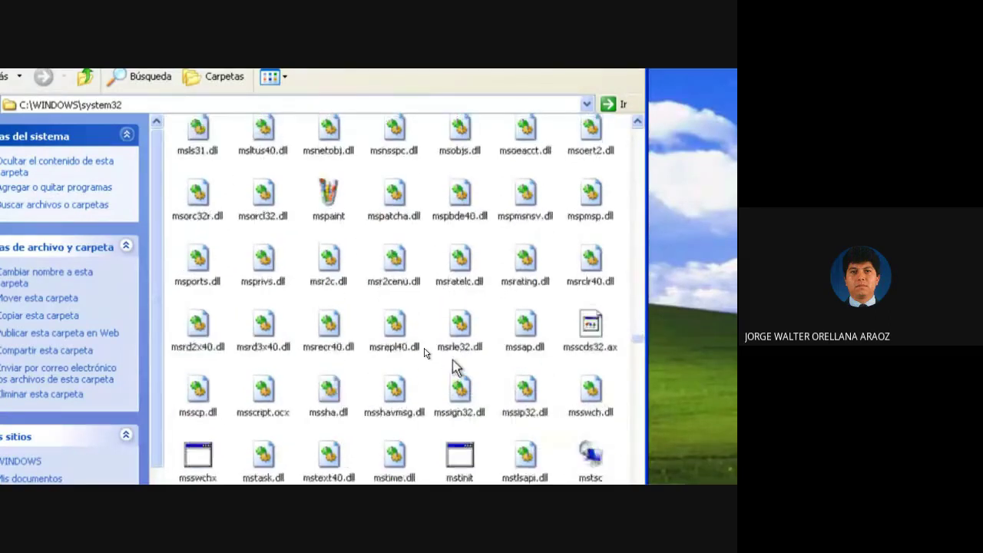
pyautogui.scroll(-6, 453, 366)
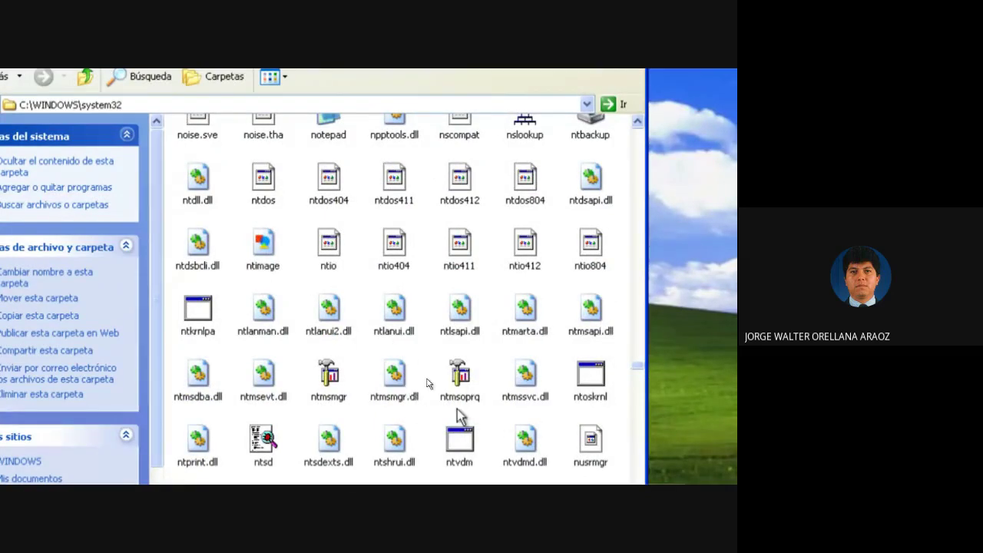
pyautogui.click(594, 375)
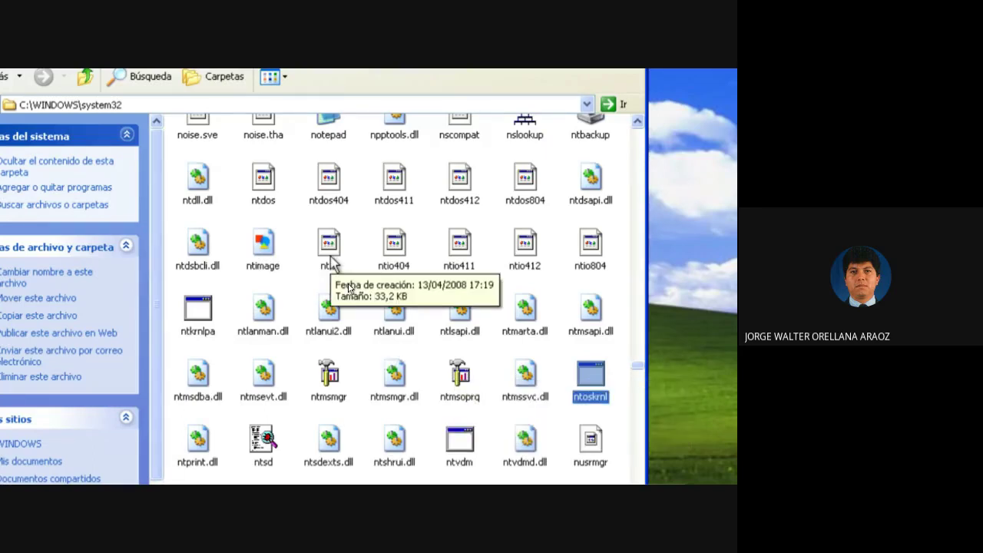
# Step: Review the general properties of ntdll.dll and its version details for product name and internal name, and close the properties
pyautogui.click(206, 186)
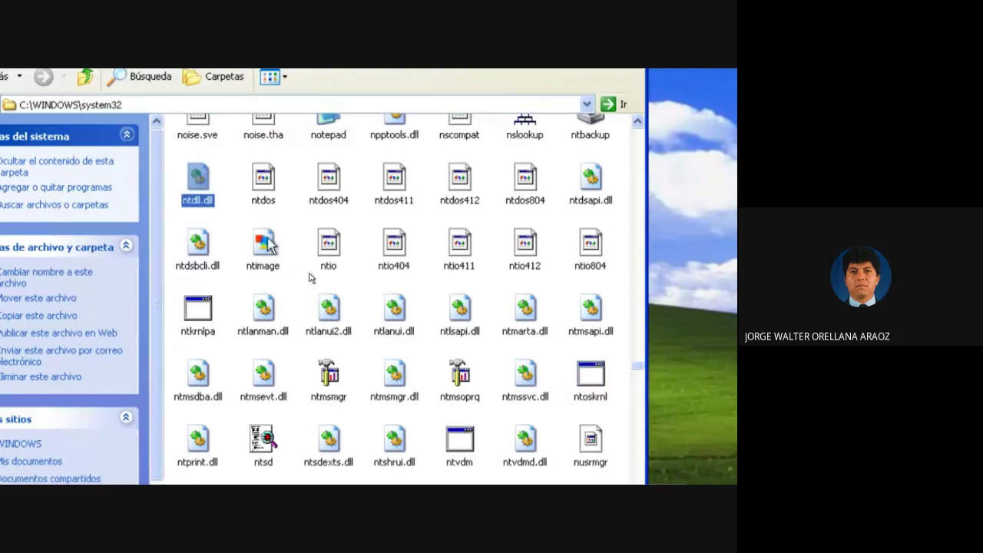
pyautogui.rightClick(195, 177)
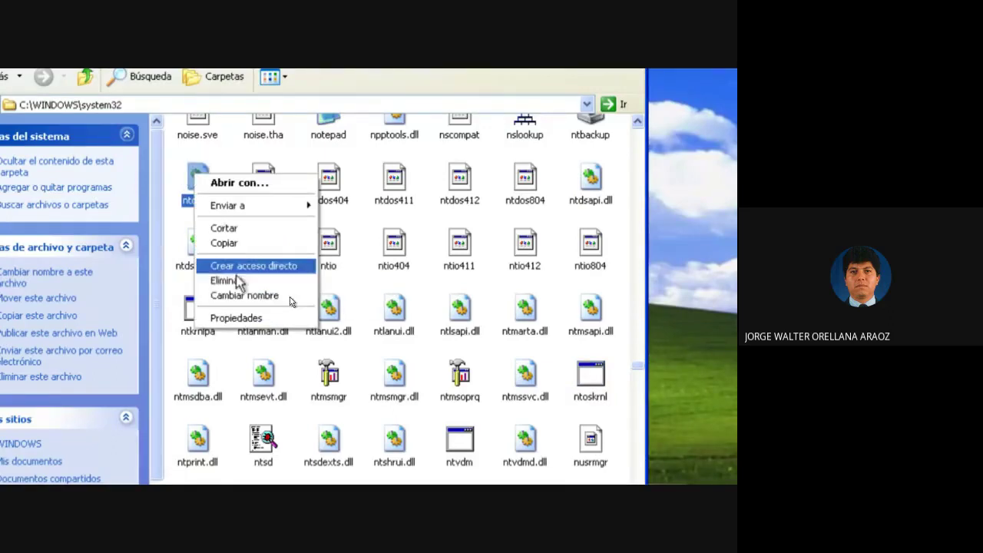
pyautogui.click(249, 317)
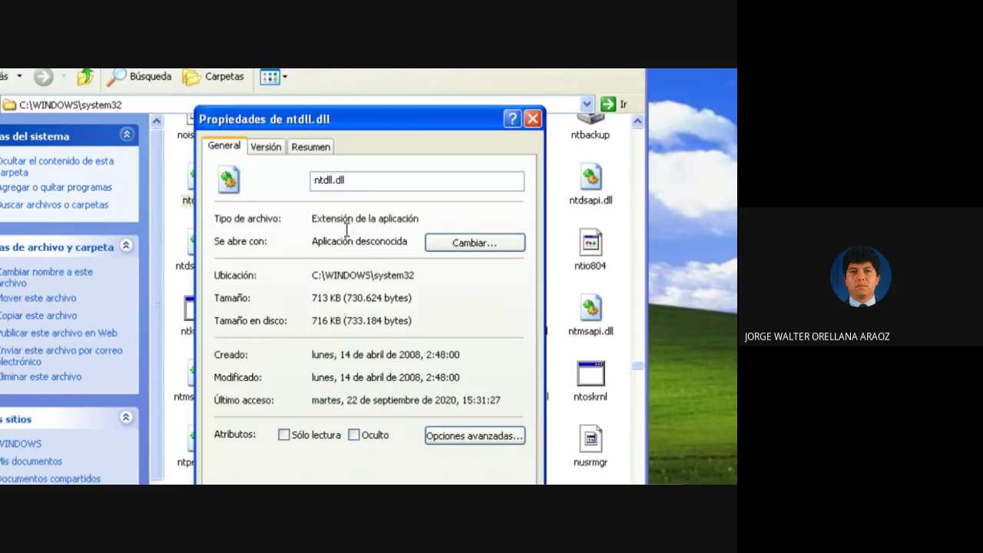
pyautogui.click(278, 149)
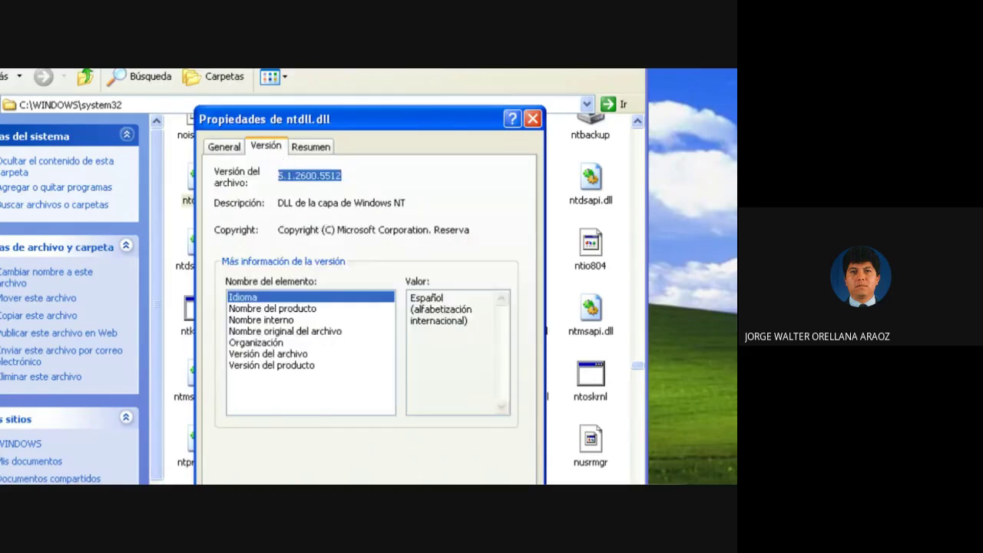
pyautogui.click(265, 309)
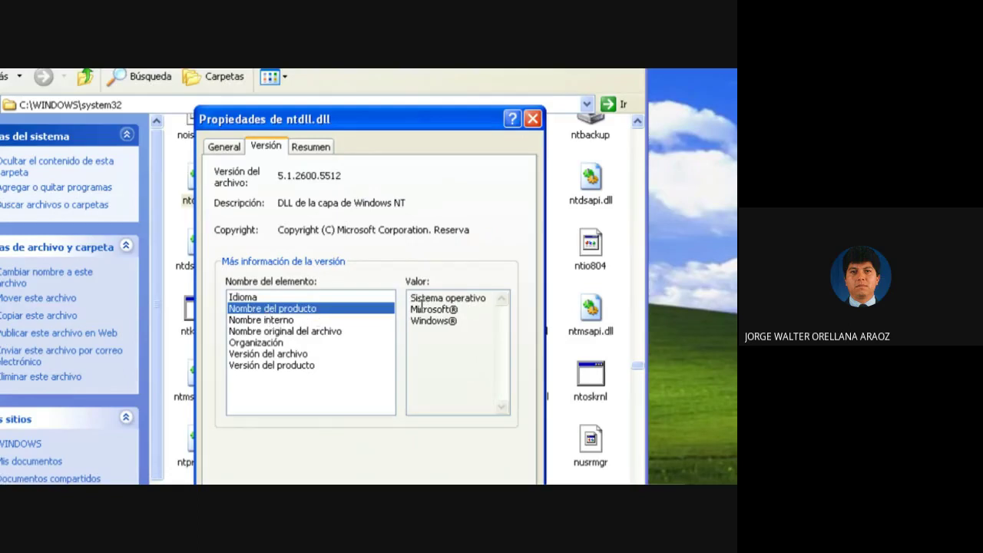
pyautogui.click(262, 319)
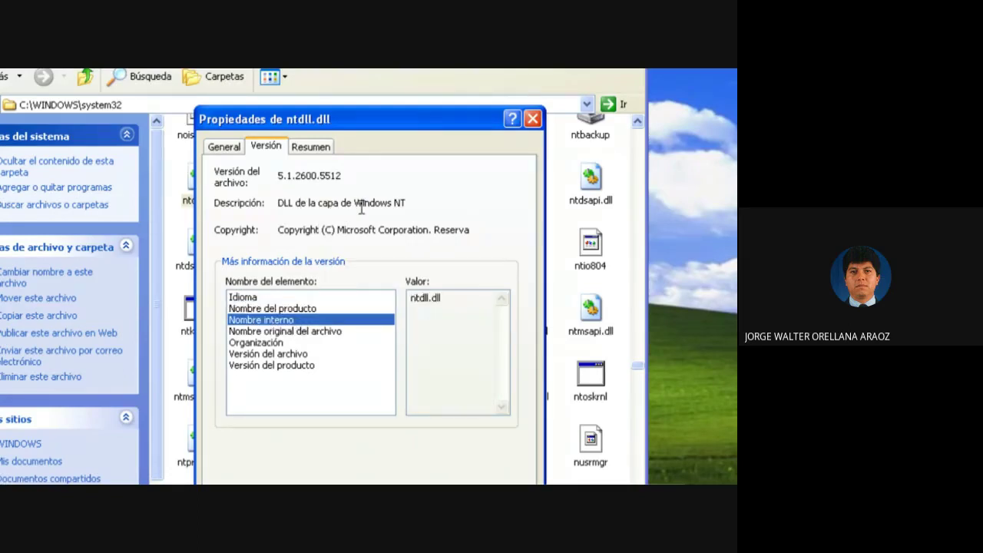
pyautogui.press('Escape')
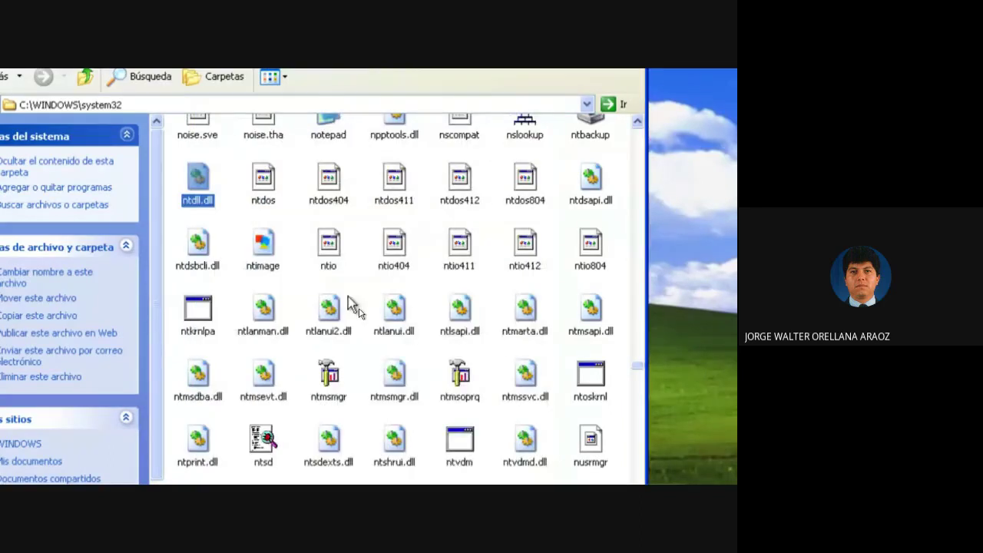
# Step: Select the ntkrnlpa file in system32 and view its summary information
pyautogui.moveTo(248, 326)
pyautogui.press('Down')
pyautogui.press('Down')
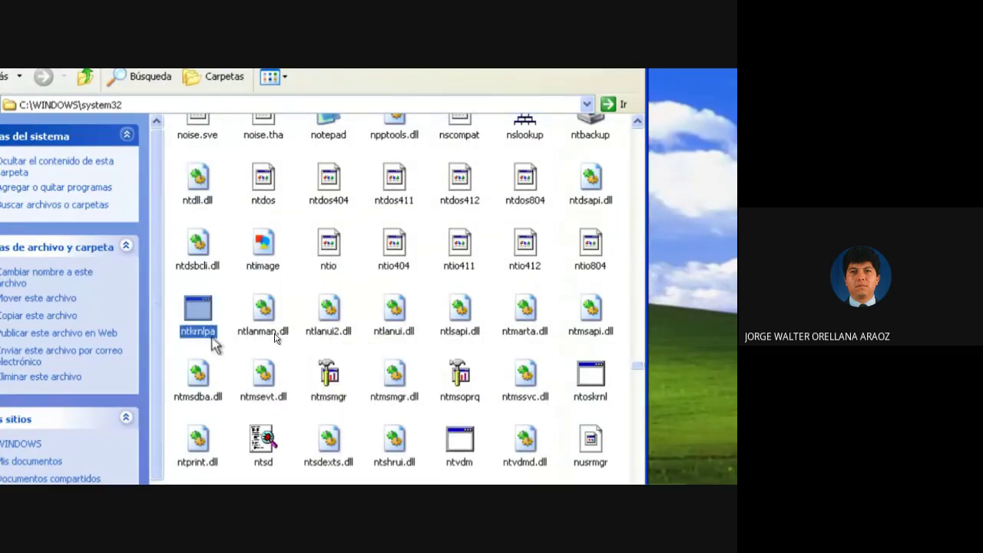
pyautogui.moveTo(209, 324)
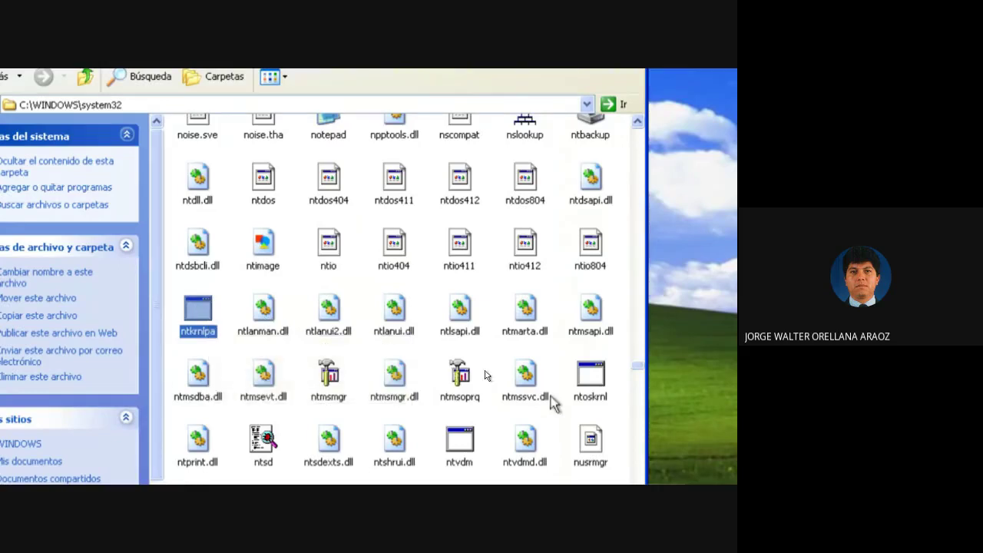
pyautogui.moveTo(586, 384)
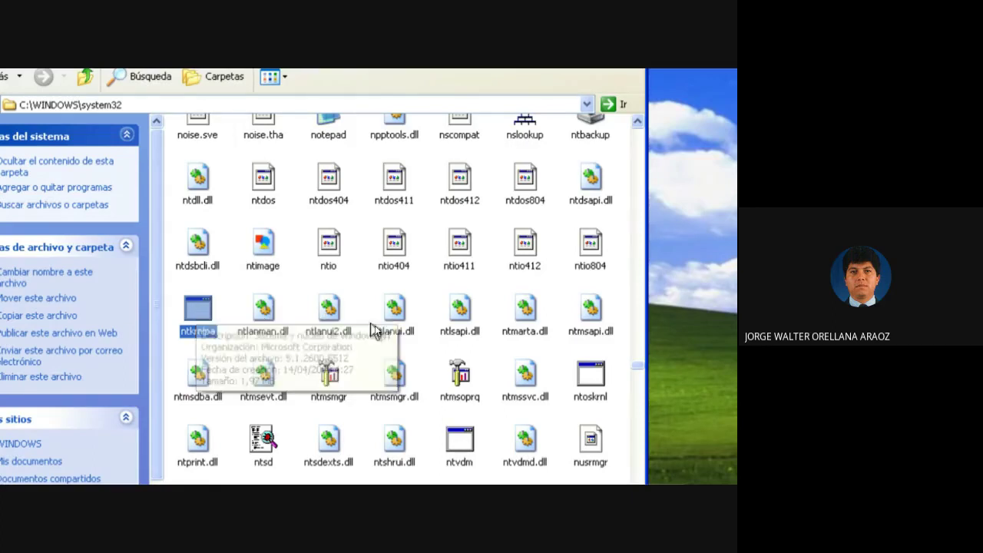
pyautogui.moveTo(391, 329)
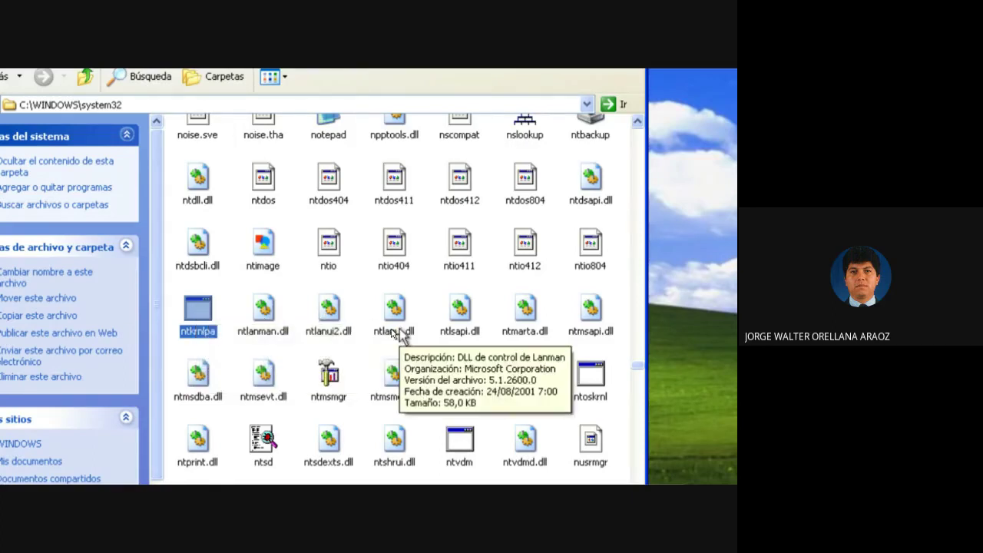
# Step: Find the hal.dll file in the system32 folder and select it
pyautogui.scroll(15, 392, 332)
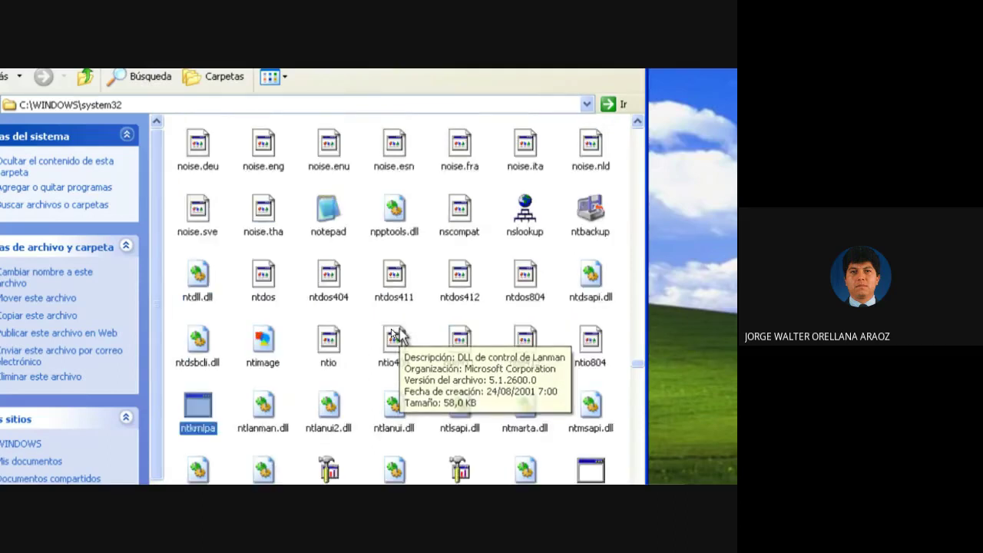
pyautogui.scroll(15, 399, 334)
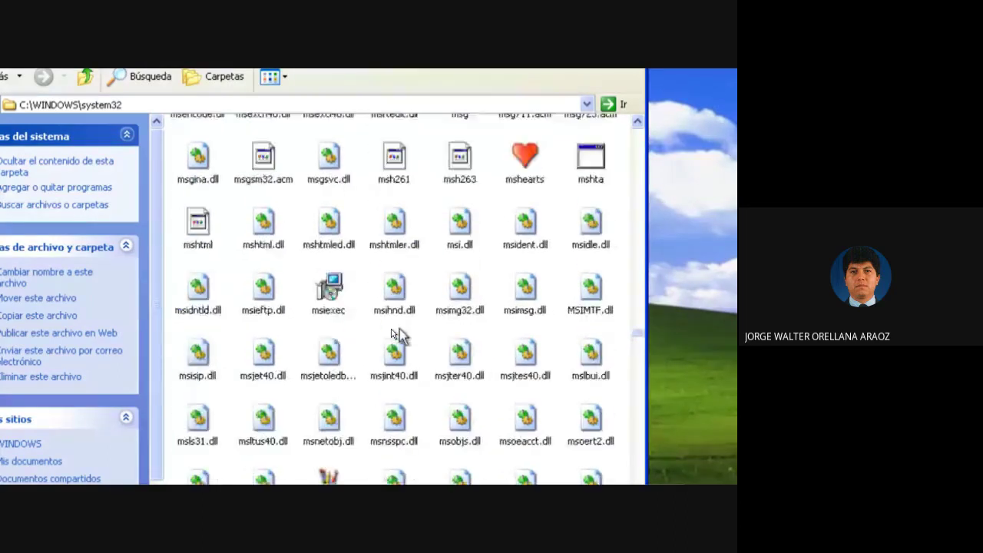
pyautogui.scroll(15, 399, 334)
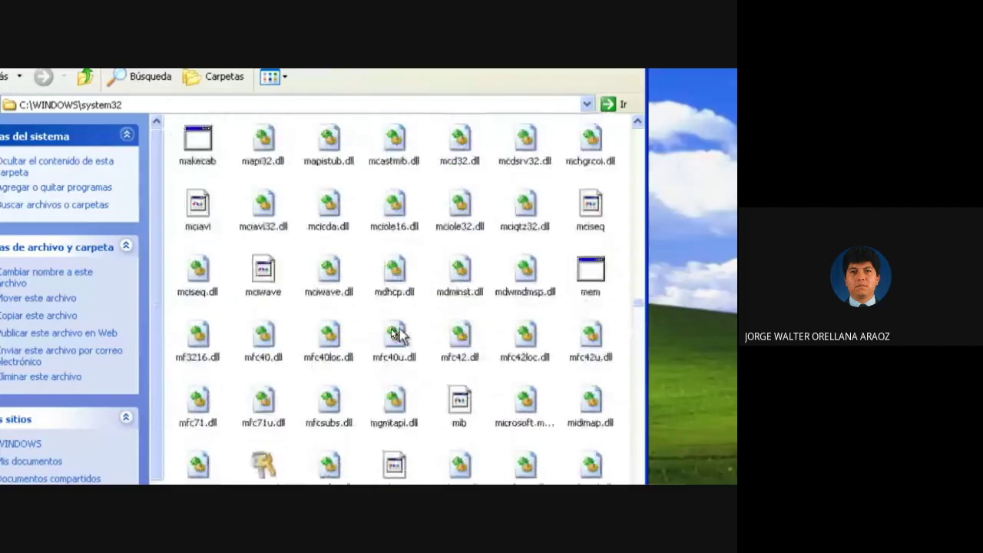
pyautogui.scroll(15, 398, 335)
pyautogui.scroll(15, 398, 335)
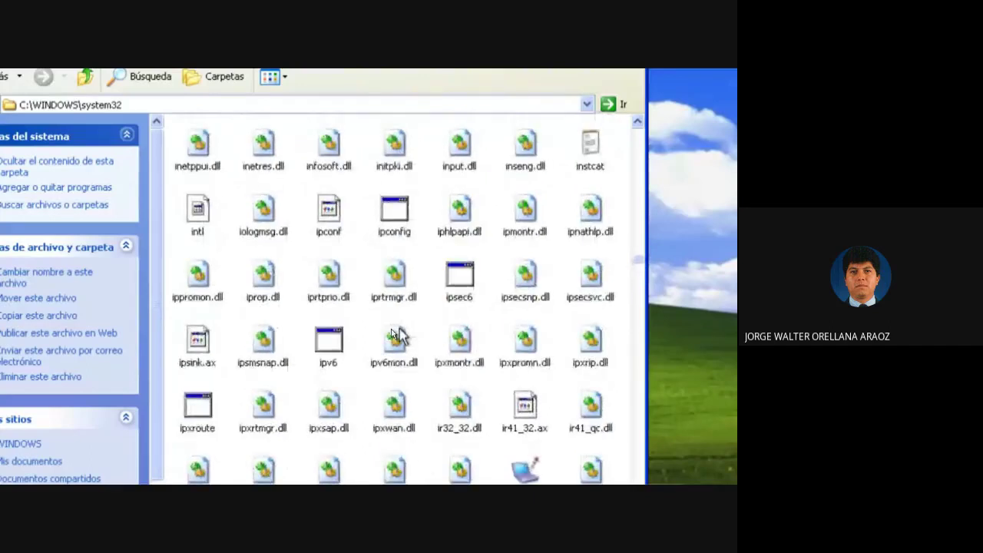
pyautogui.scroll(3, 398, 335)
pyautogui.moveTo(397, 333)
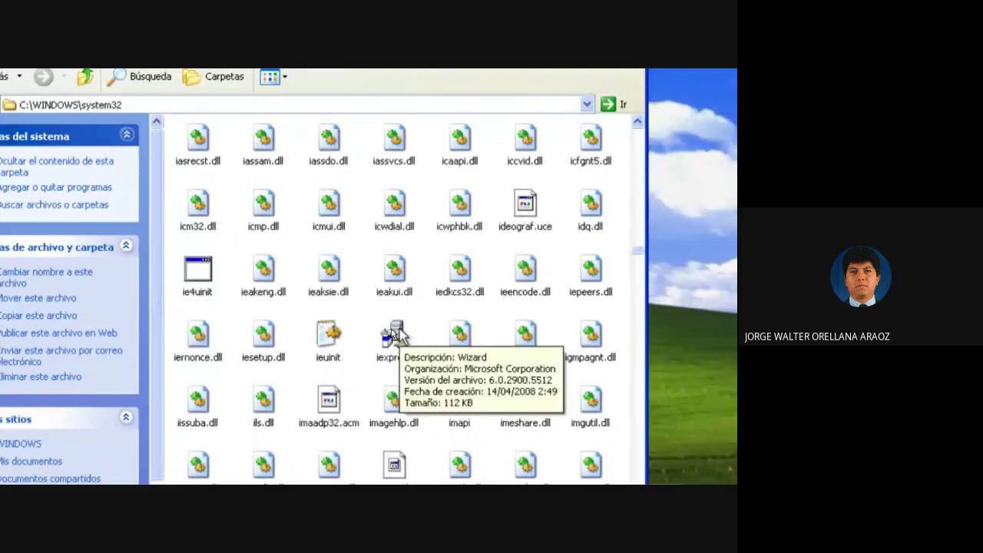
pyautogui.scroll(5, 396, 332)
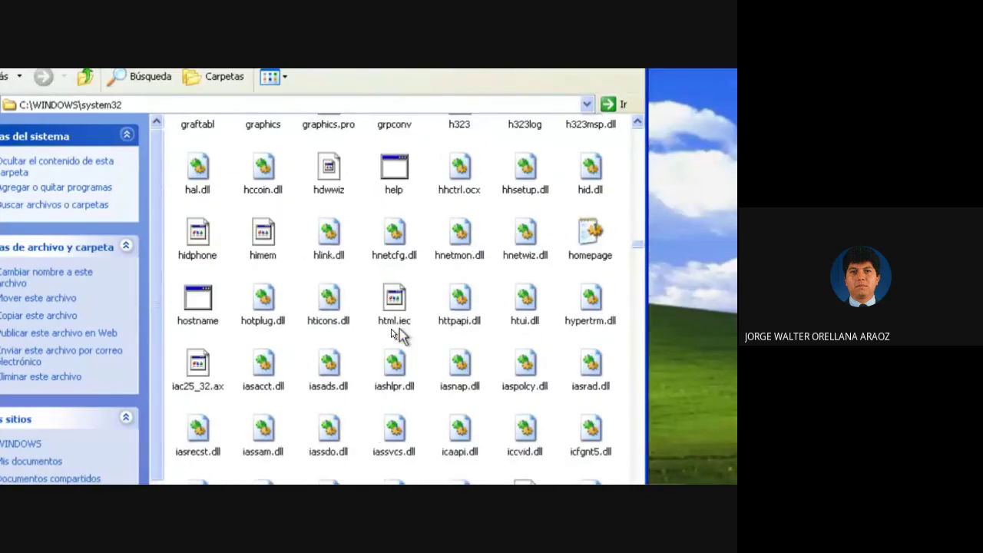
pyautogui.scroll(3, 396, 333)
pyautogui.click(197, 367)
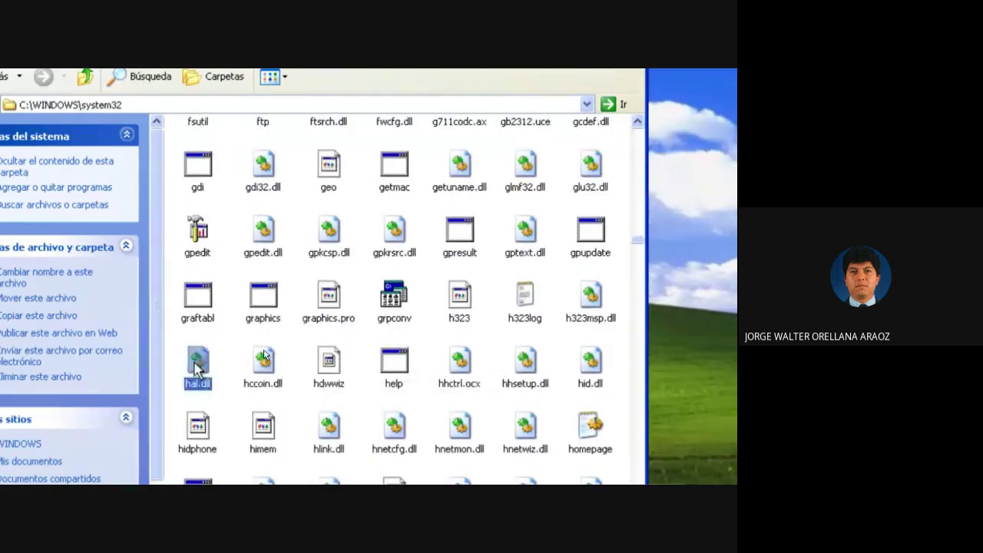
# Step: Open the properties of hal.dll and show its version details
pyautogui.moveTo(201, 354)
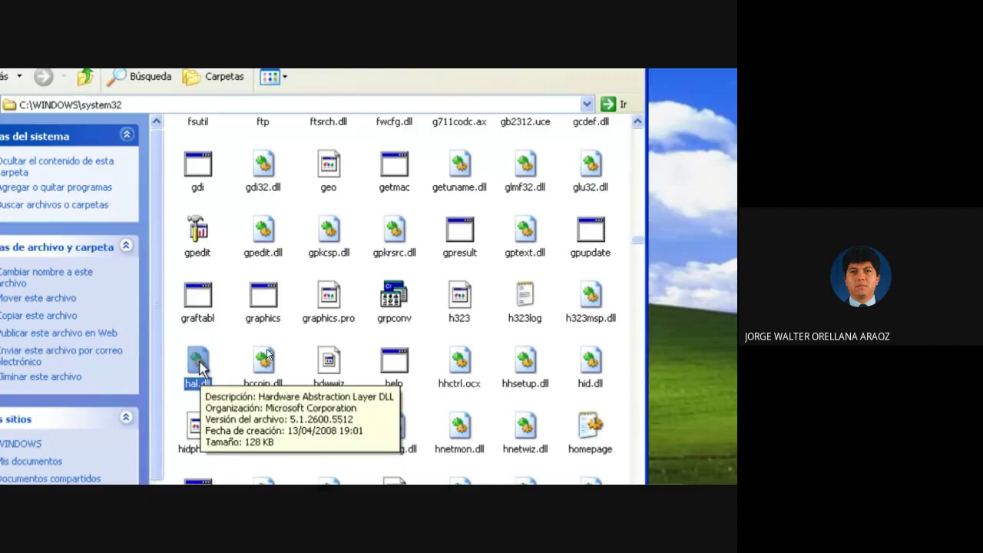
pyautogui.rightClick(200, 362)
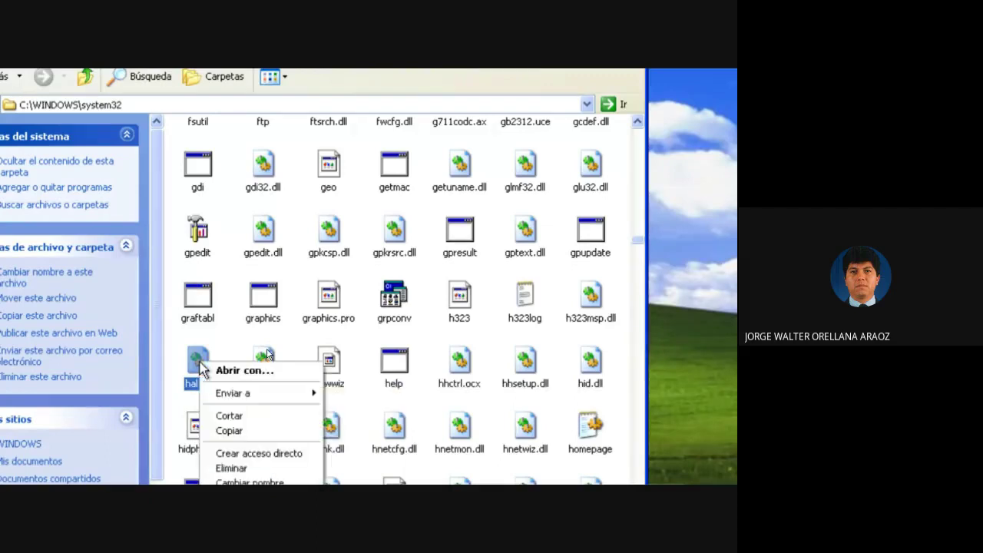
pyautogui.click(254, 430)
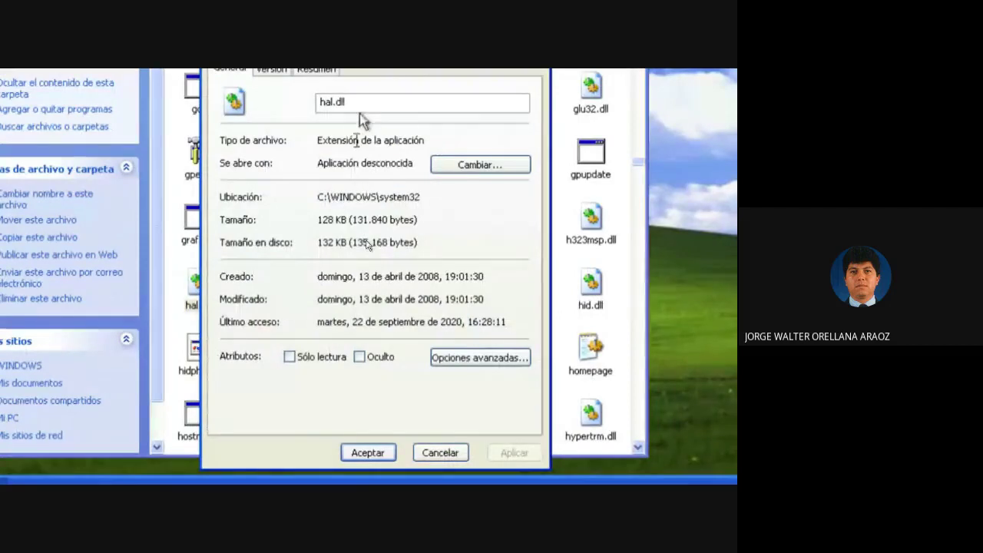
pyautogui.click(270, 90)
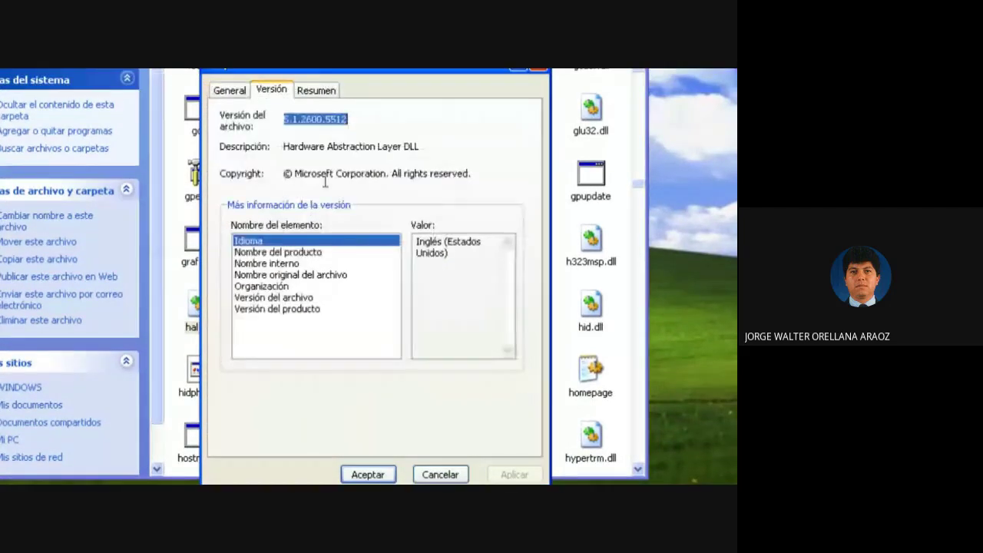
# Step: Review hal.dll's internal name, original file name, organization and file version, highlight its description, and close the properties
pyautogui.click(282, 252)
pyautogui.click(281, 263)
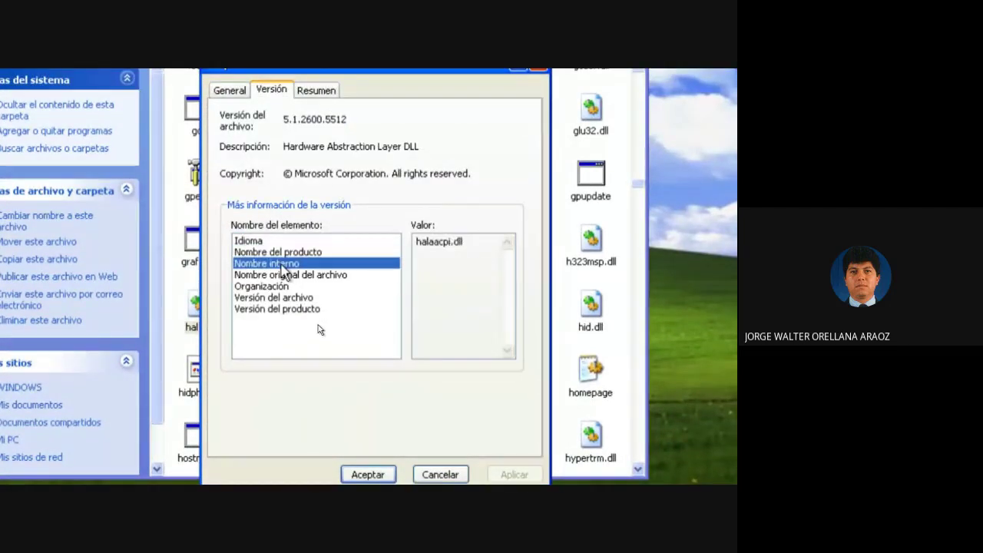
pyautogui.click(285, 275)
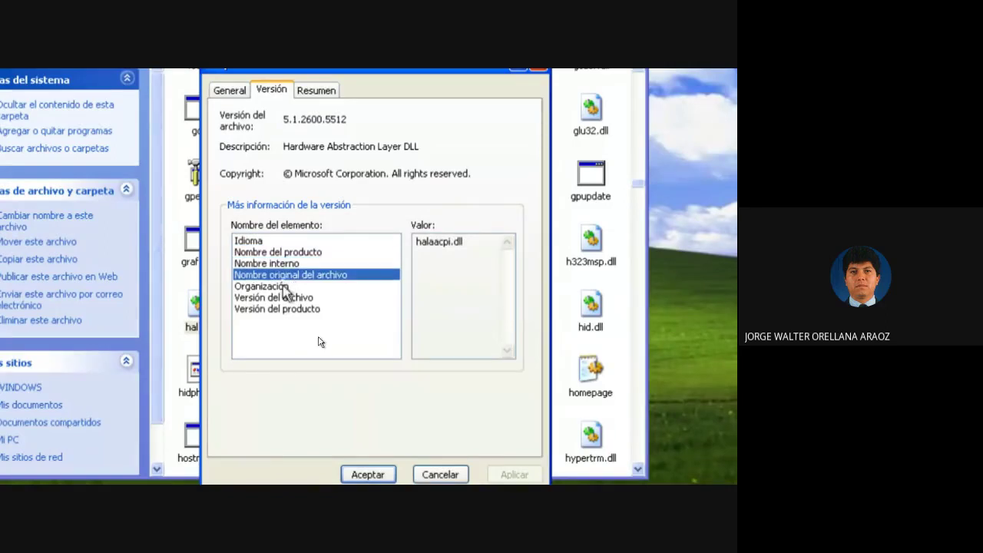
pyautogui.click(286, 285)
pyautogui.click(286, 297)
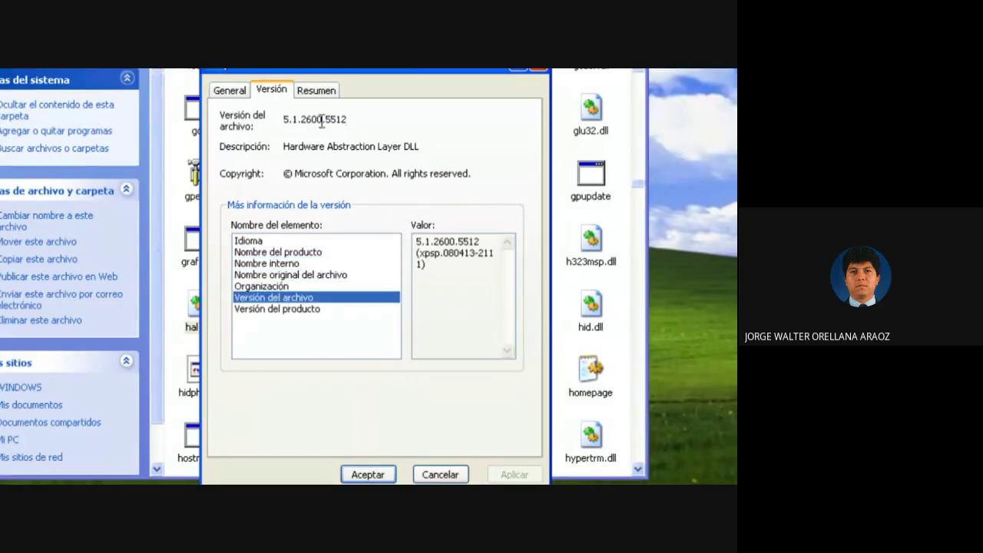
pyautogui.moveTo(285, 147); pyautogui.dragTo(427, 147)
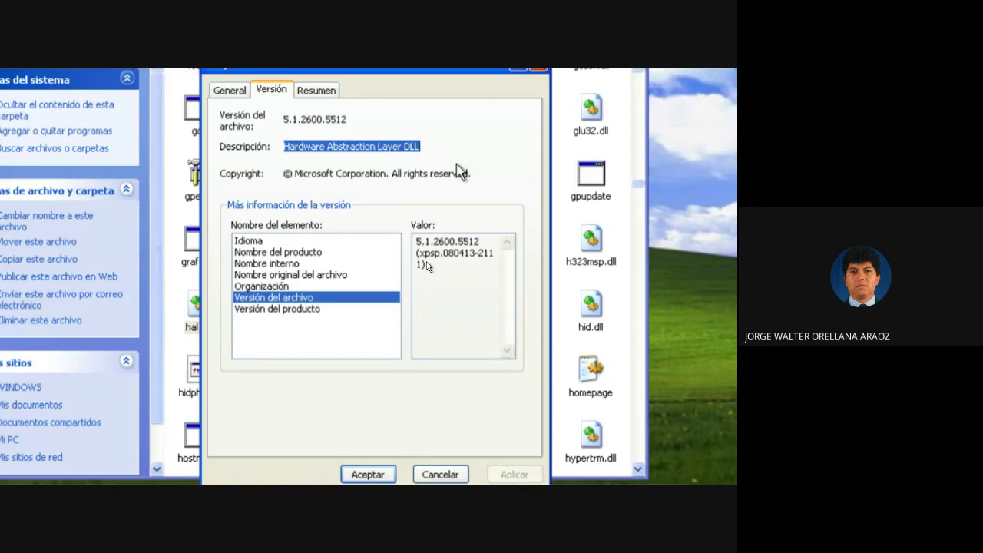
pyautogui.press('Escape')
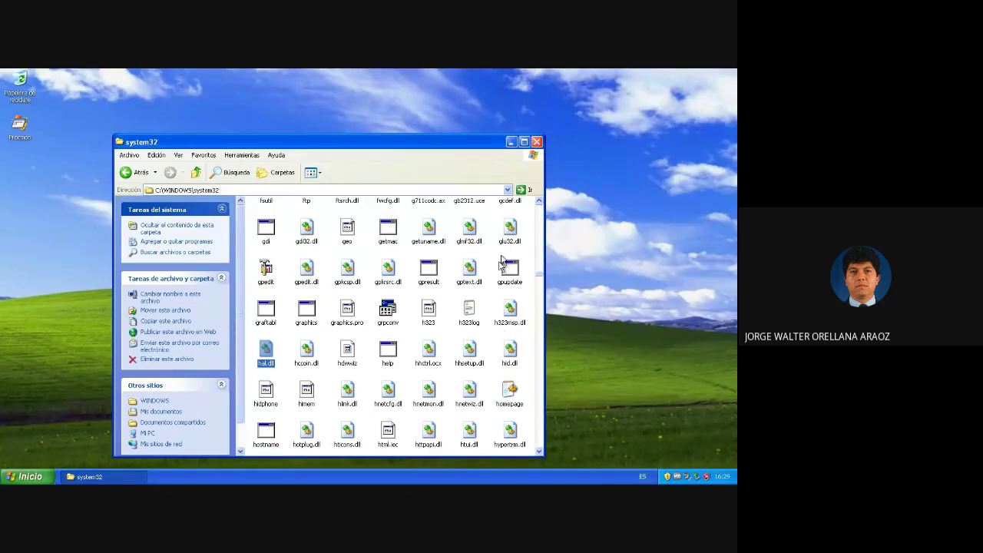
# Step: Close the system32 folder window and switch to the Tema I (Introduccion SO) document in Word
pyautogui.click(537, 141)
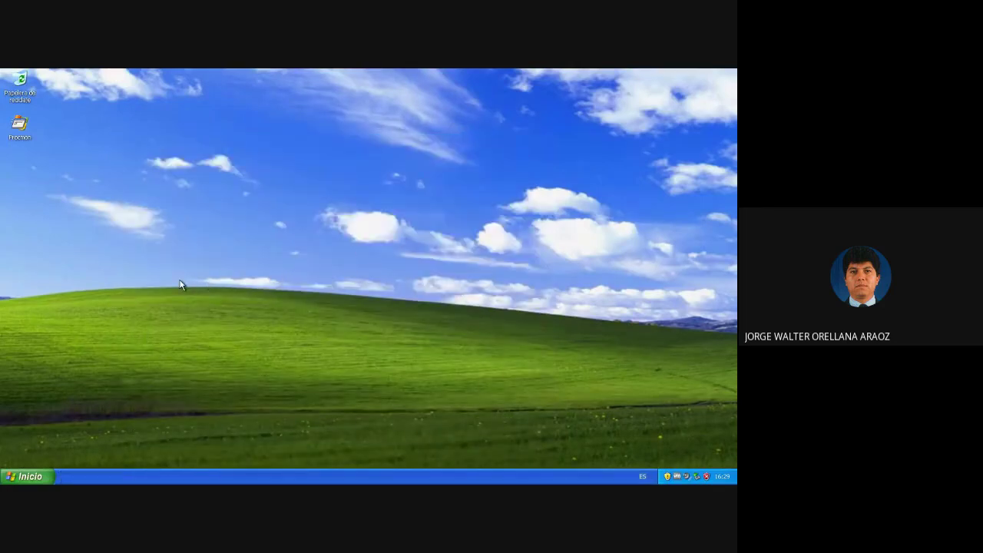
pyautogui.press('super')
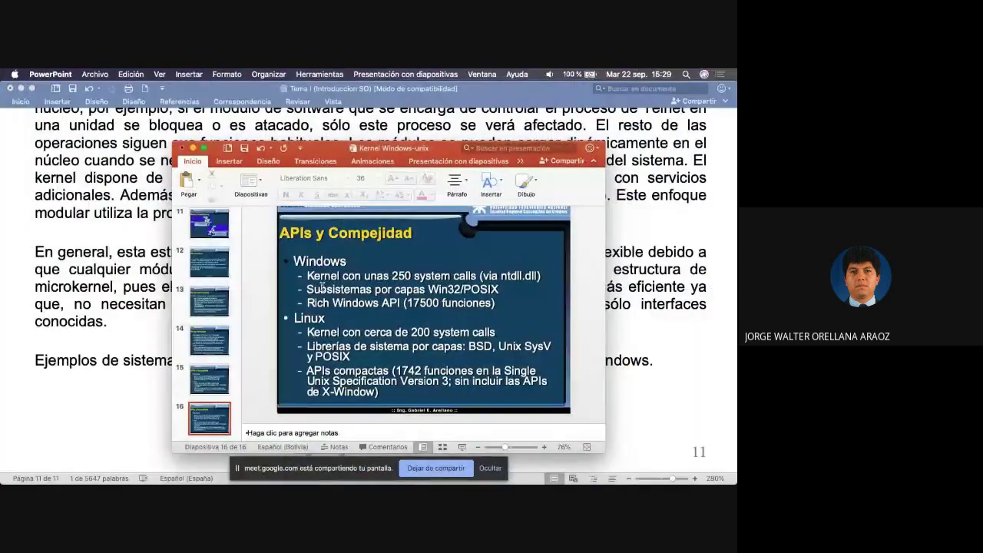
pyautogui.click(135, 271)
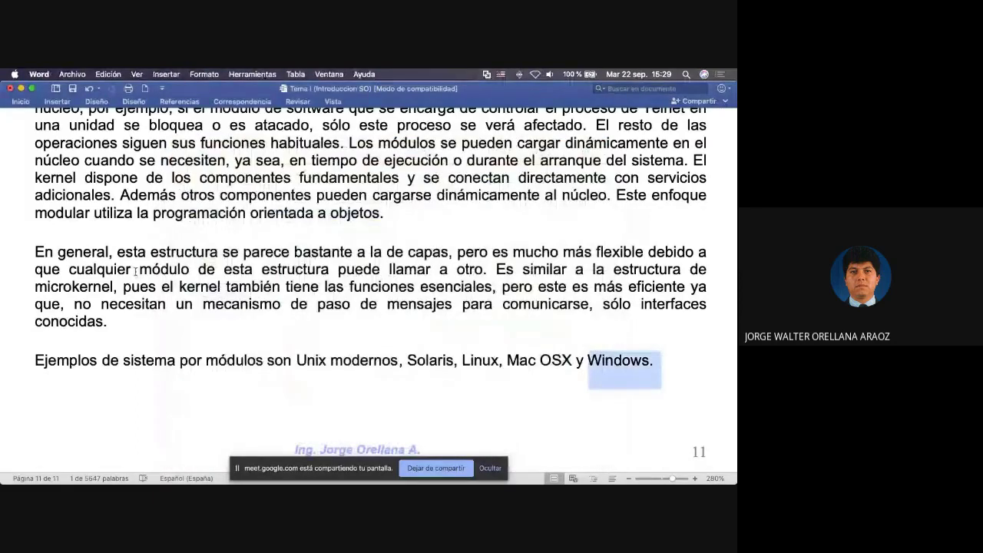
# Step: Examine section 1.5.2.2 MicroKernel (Modelo cliente – servidor), including the client-server diagram and the explanation below it
pyautogui.press('XF86AudioLowerVolume')
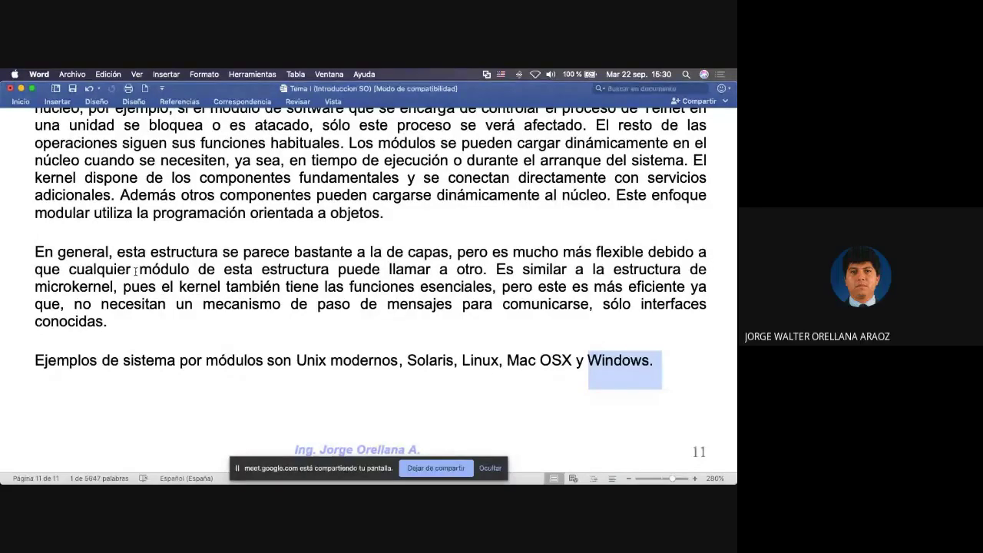
pyautogui.scroll(5, 198, 235)
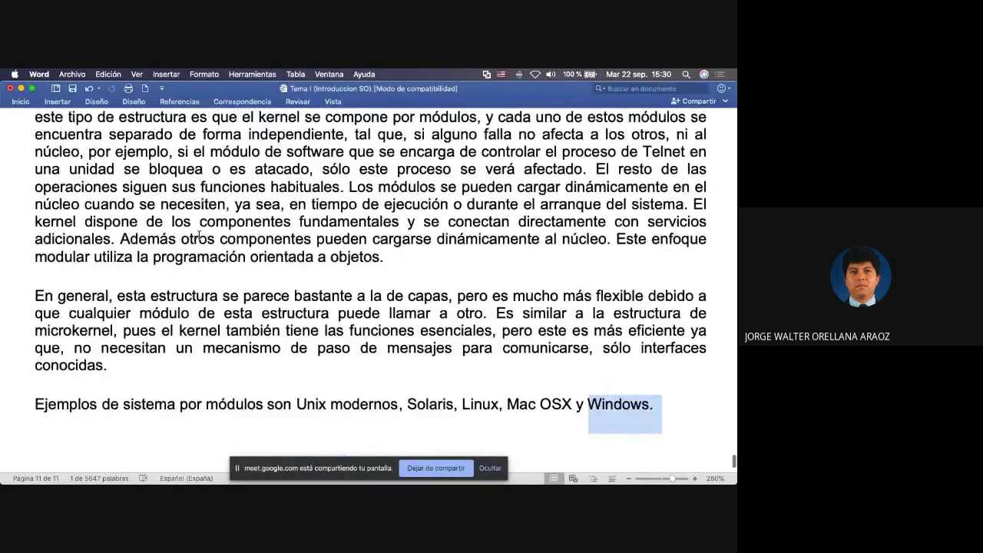
pyautogui.scroll(8, 198, 235)
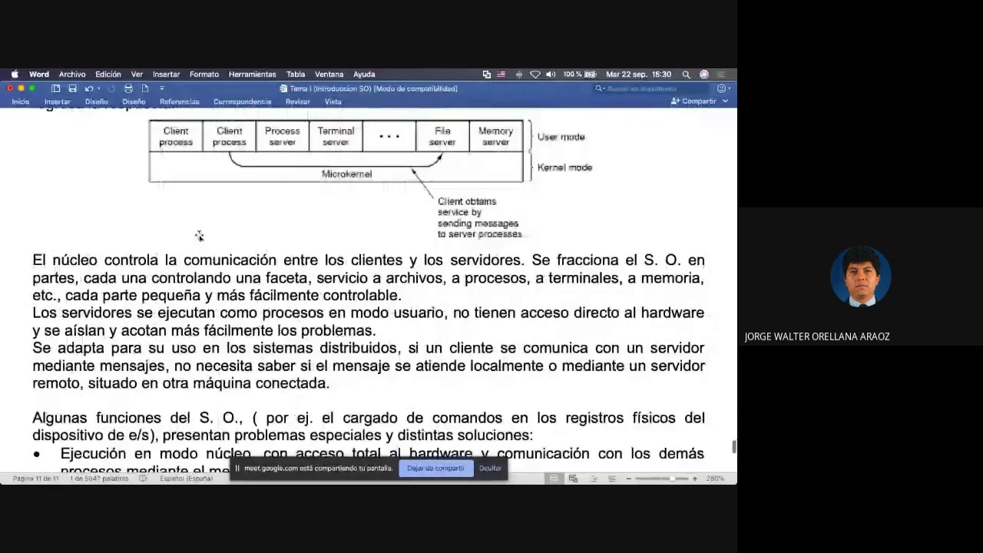
pyautogui.scroll(6, 199, 238)
pyautogui.scroll(8, 198, 238)
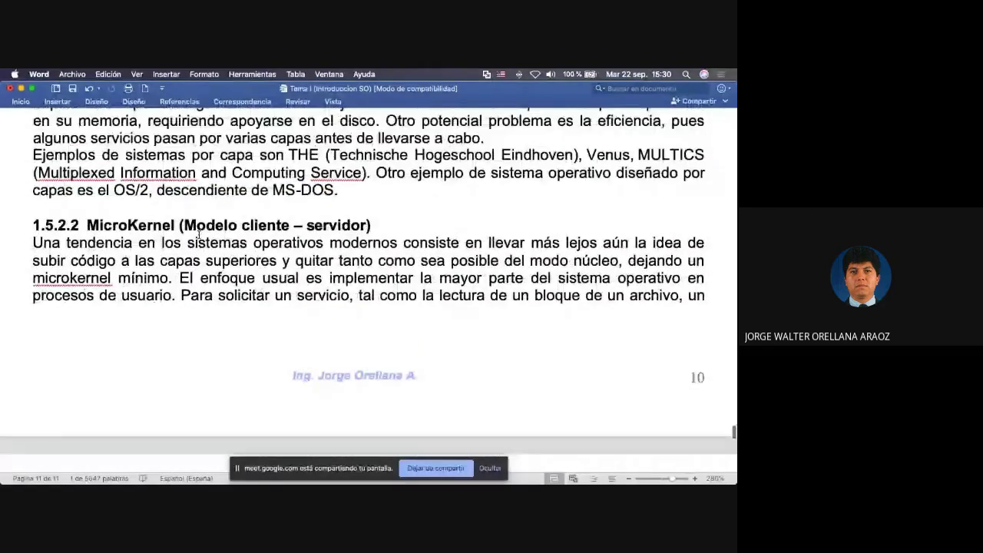
pyautogui.scroll(-7, 199, 235)
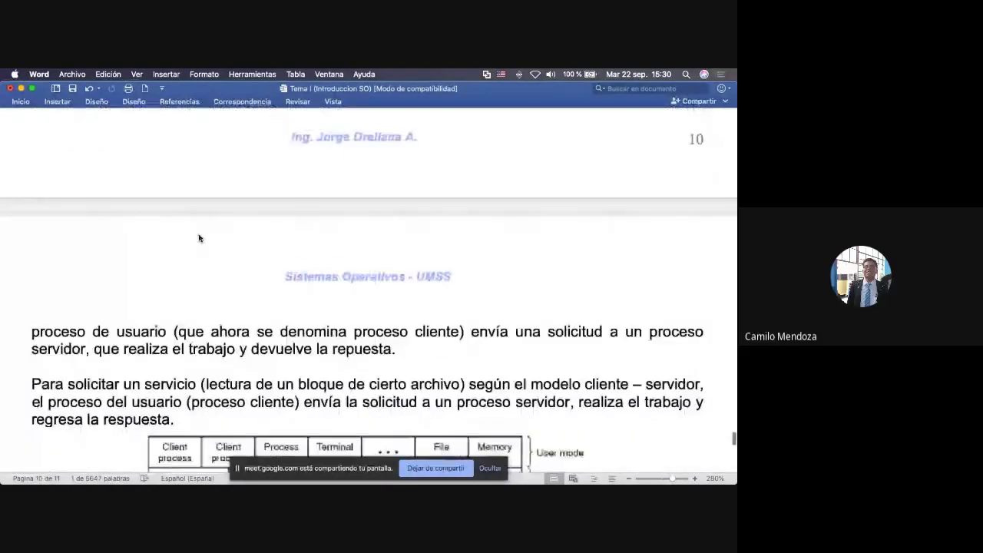
pyautogui.scroll(-6, 199, 234)
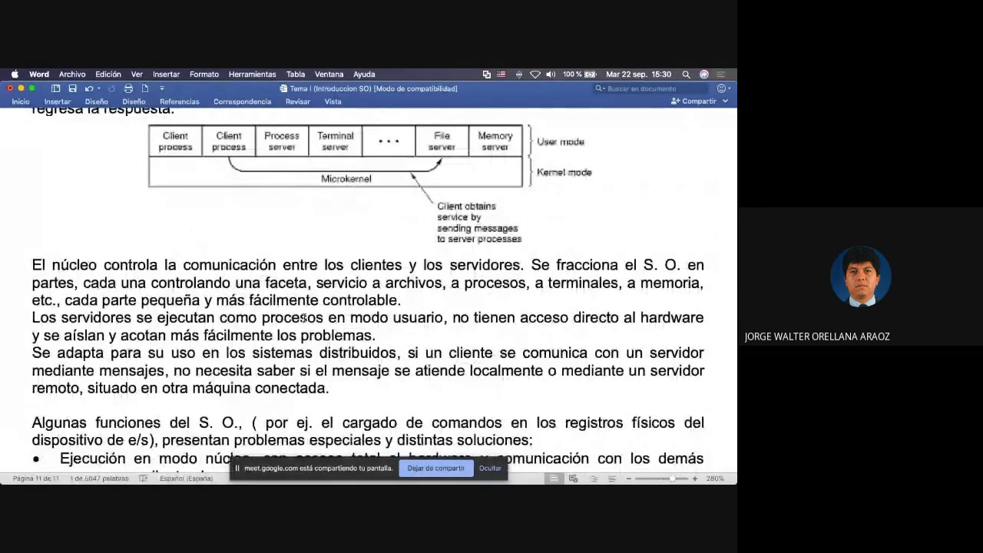
pyautogui.scroll(-2, 304, 319)
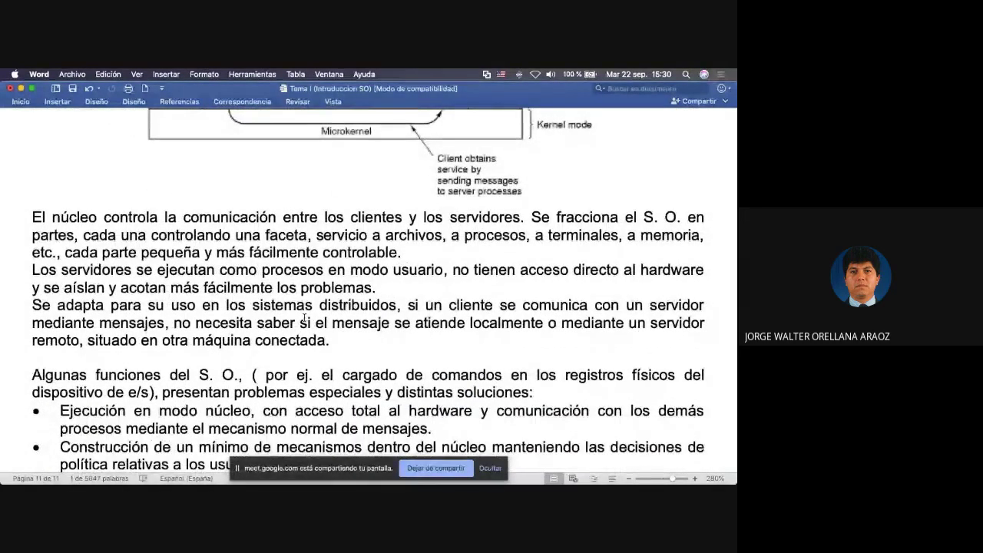